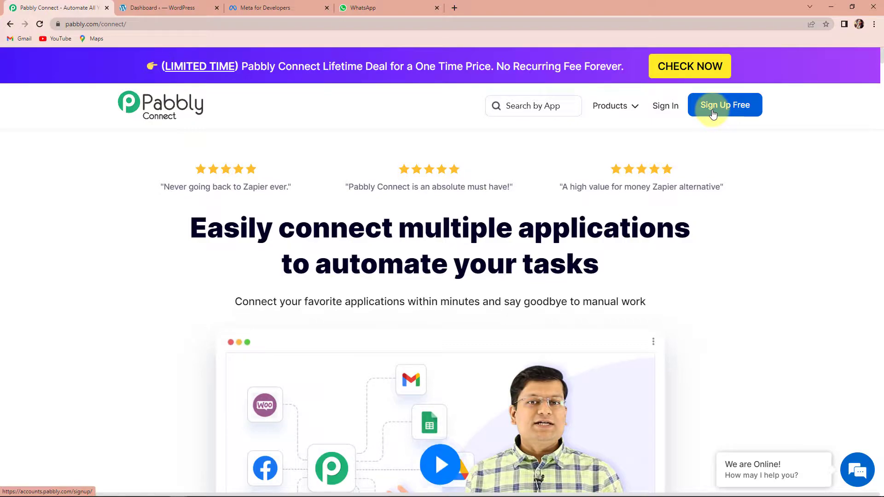
# - Open Pabbly Connect and create a workflow named 'Send Automated Out-Of-Office Messages on WhatsApp'
pyautogui.click(699, 109)
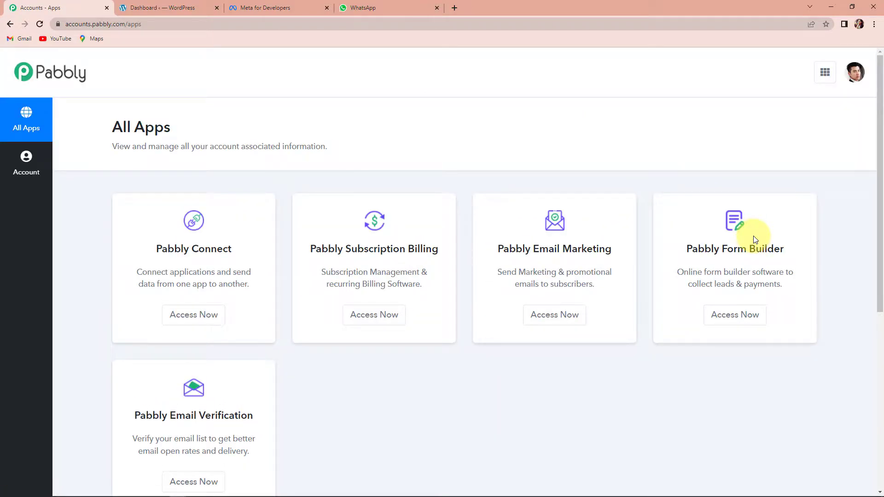
pyautogui.click(193, 314)
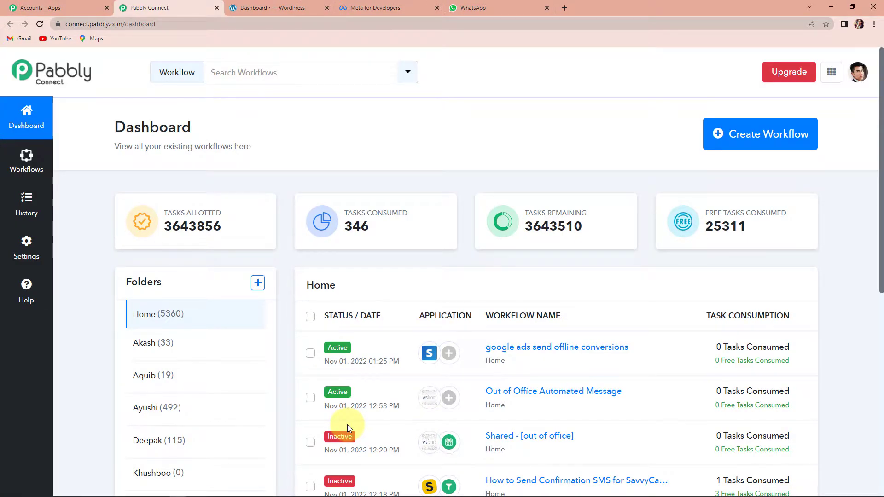
pyautogui.click(746, 138)
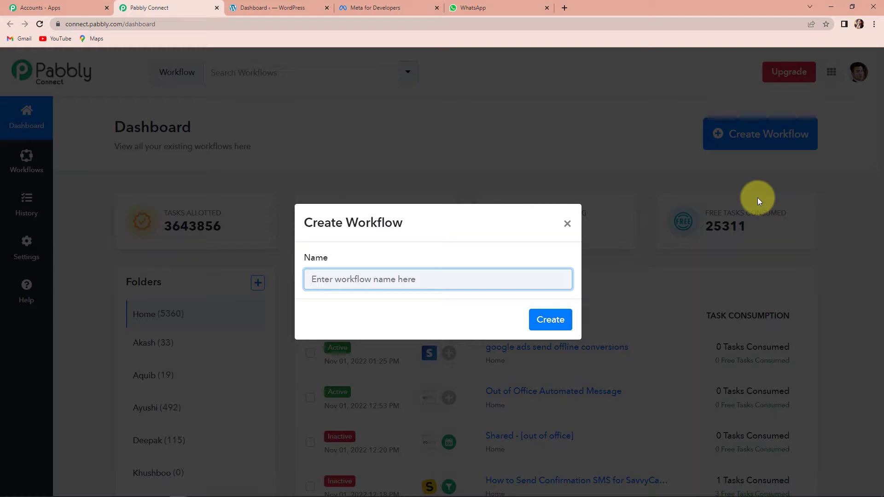
pyautogui.write('Send Automated Out-Of-Office Messages on WhatsApp')
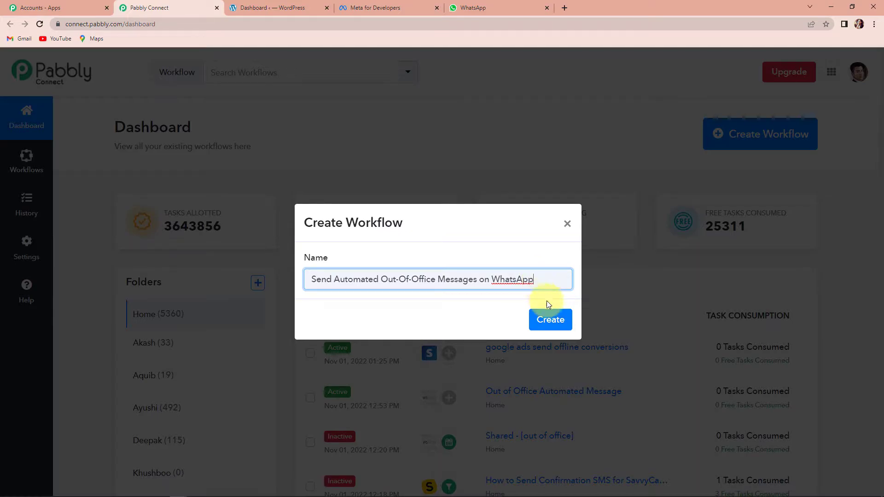
pyautogui.click(547, 322)
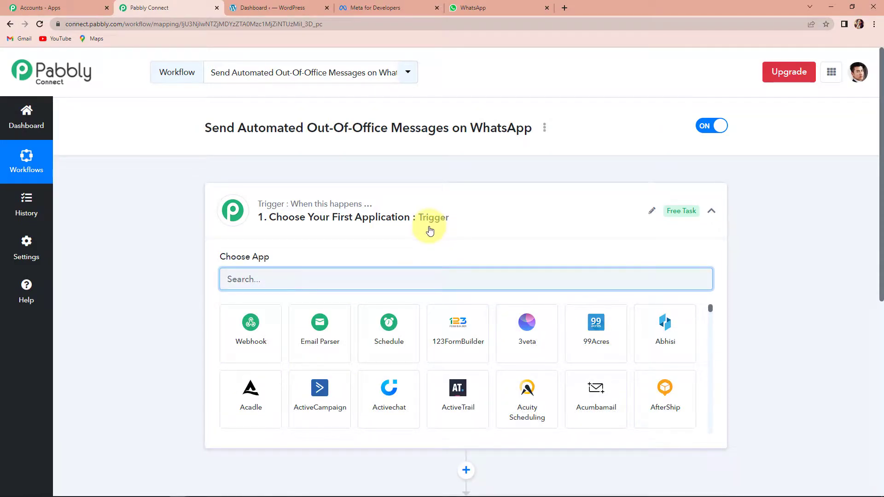
# - Set the trigger app to WS Form with the New Form Submission event
pyautogui.scroll(-2, 430, 236)
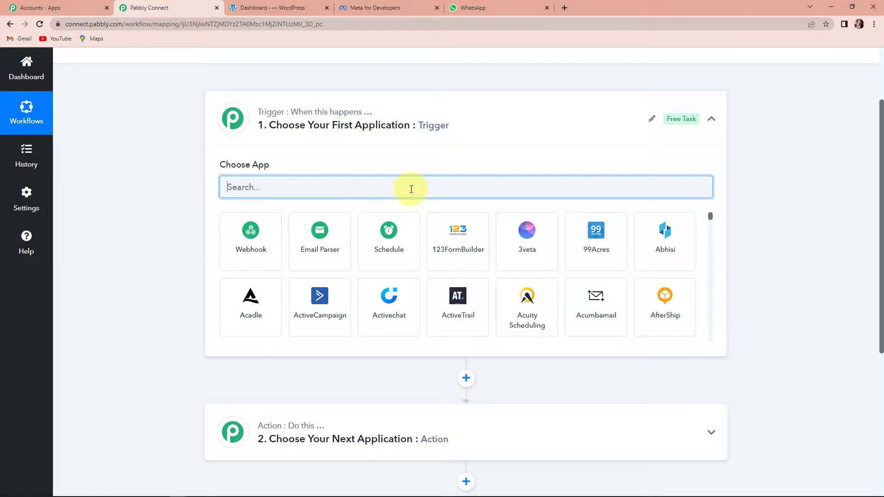
pyautogui.write('WS')
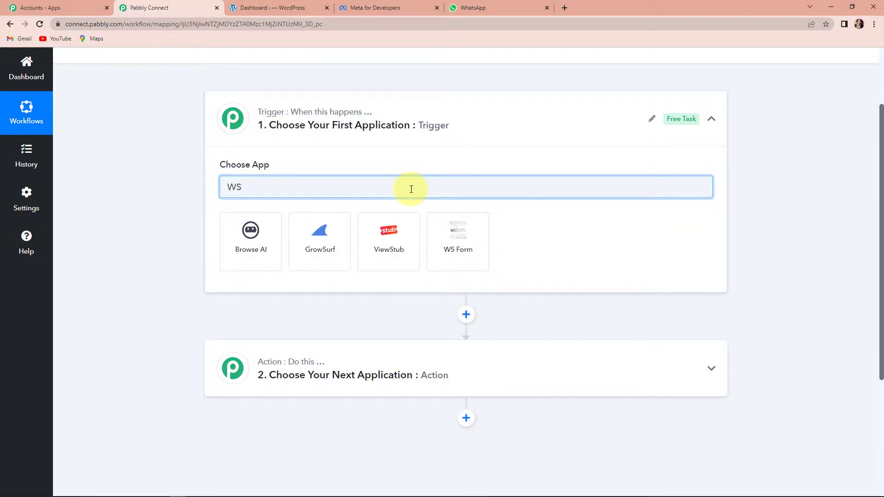
pyautogui.click(457, 256)
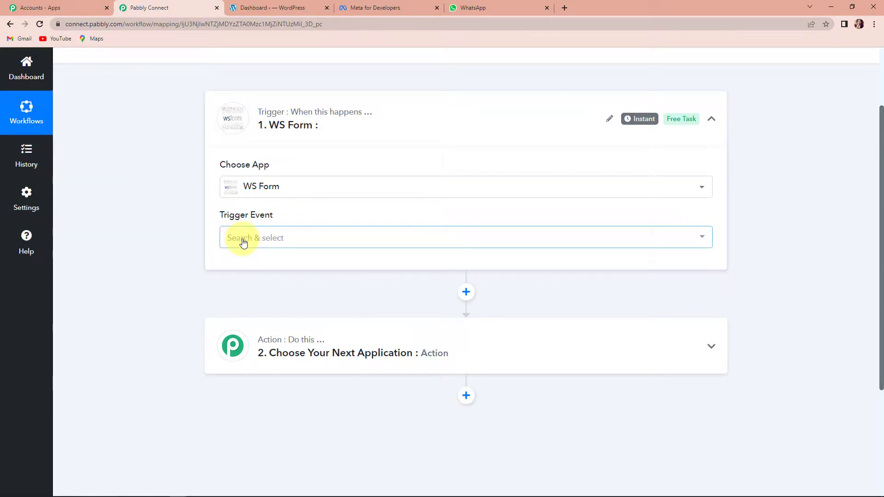
pyautogui.moveTo(243, 214)
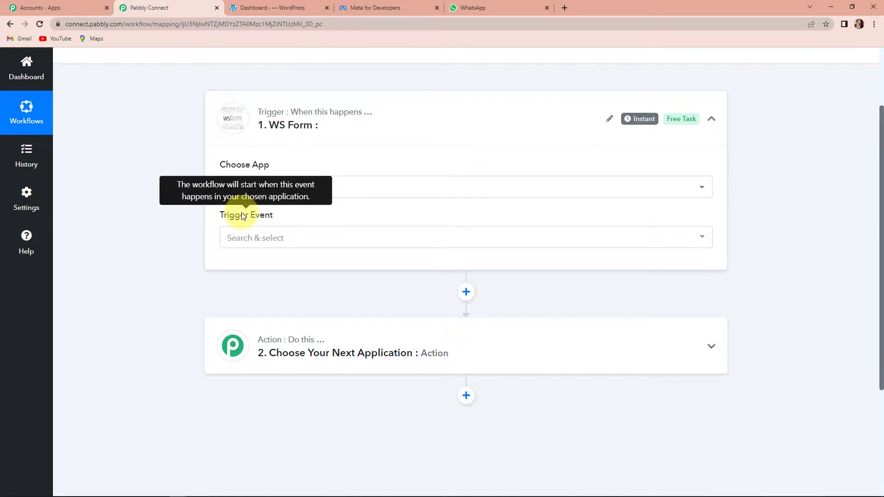
pyautogui.click(242, 238)
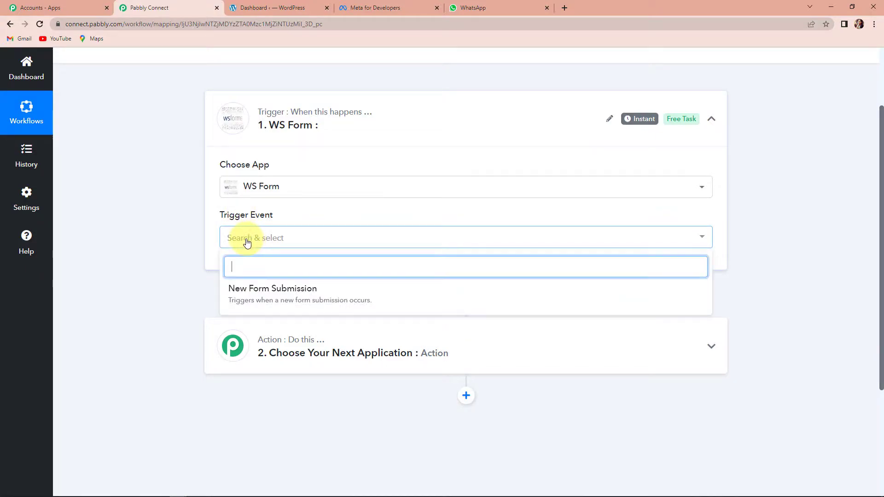
pyautogui.click(258, 297)
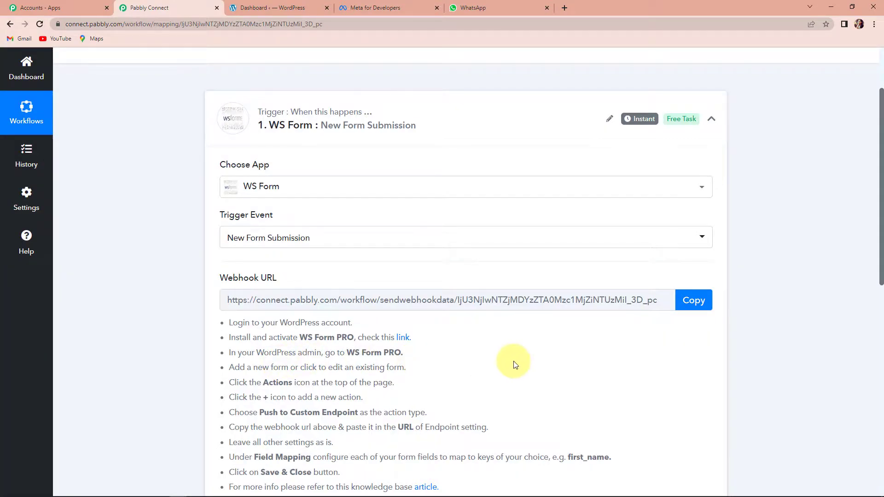
pyautogui.scroll(-1, 515, 364)
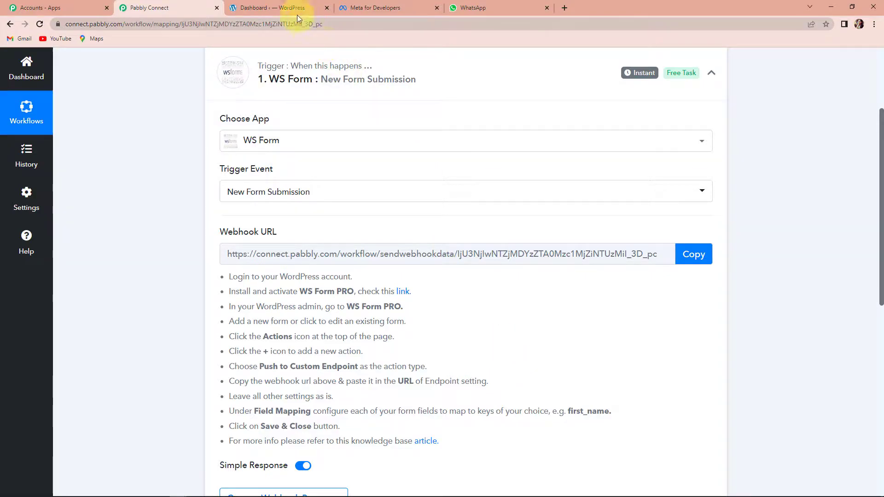
# - In WordPress, open New Form from the WS Form forms list for editing
pyautogui.click(283, 6)
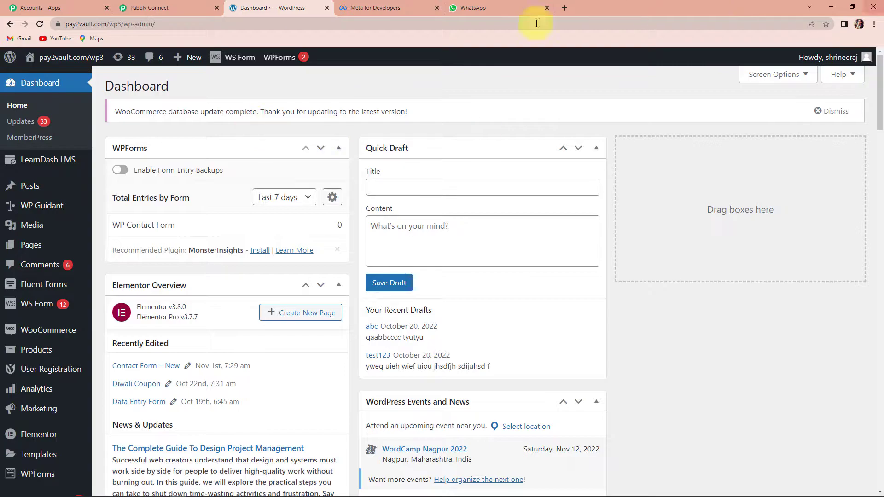
pyautogui.moveTo(36, 309)
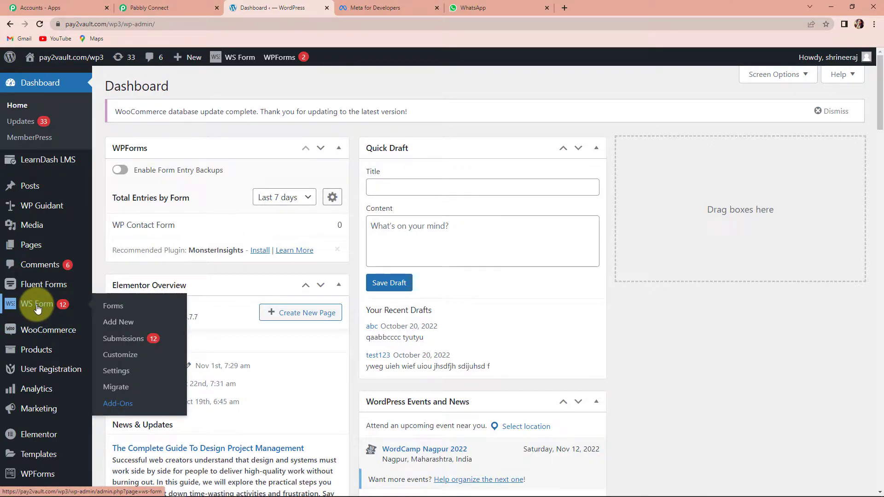
pyautogui.click(118, 309)
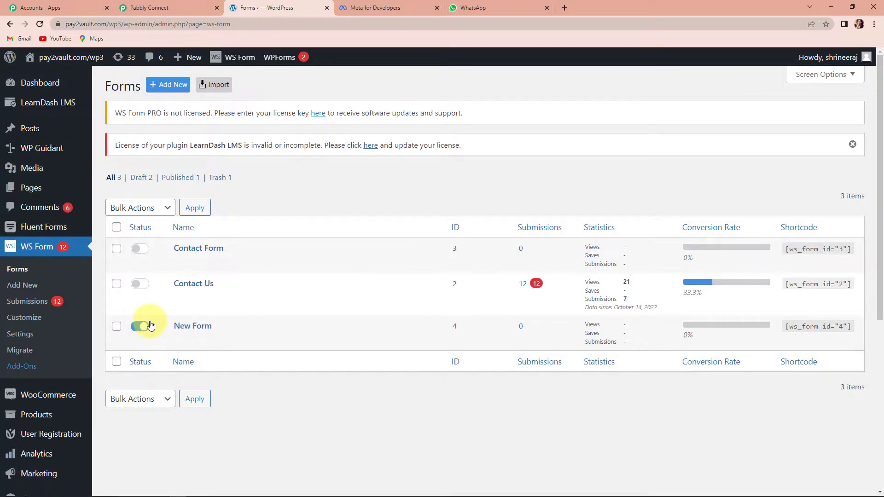
pyautogui.moveTo(192, 333)
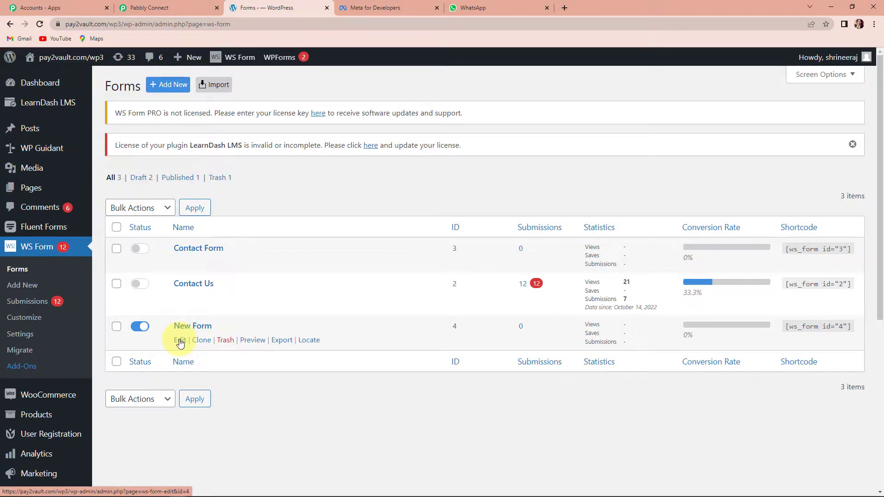
pyautogui.click(178, 339)
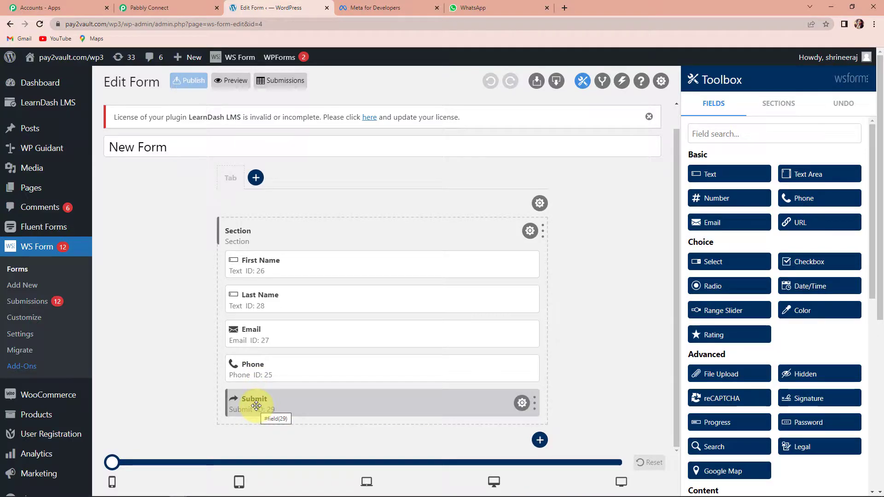
# - Enable the form's Push to Custom Endpoint action and open its settings
pyautogui.click(623, 83)
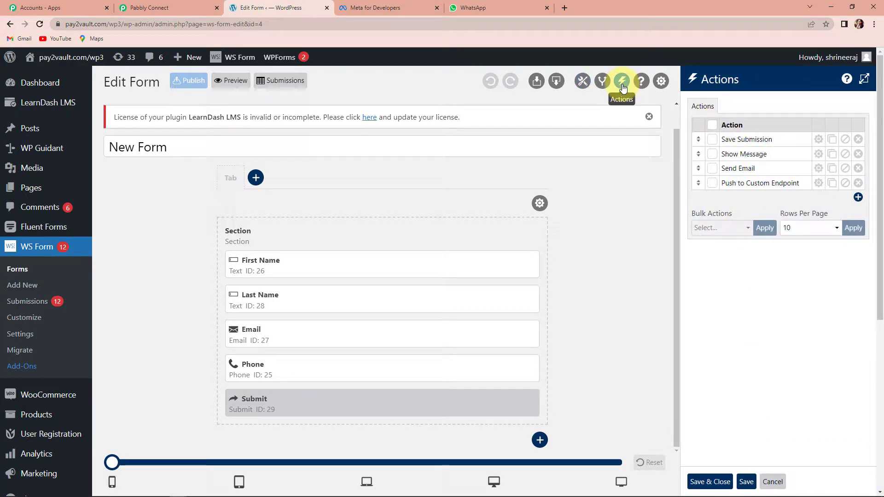
pyautogui.click(712, 184)
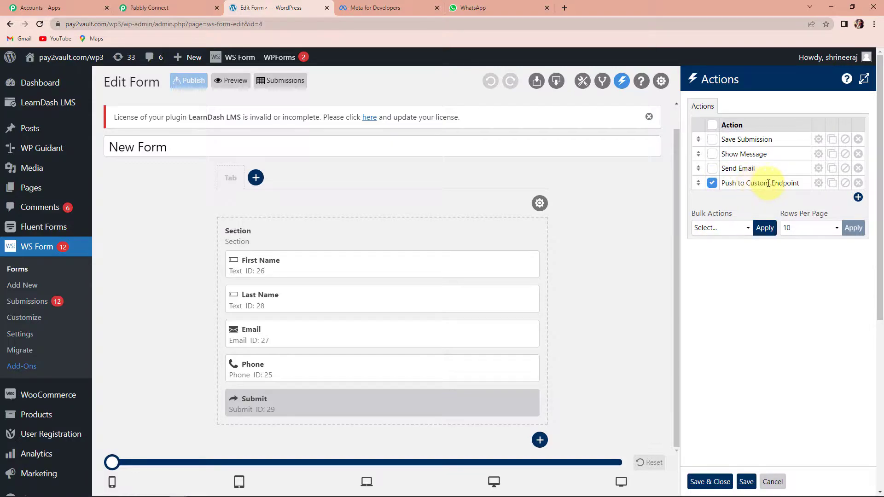
pyautogui.click(818, 183)
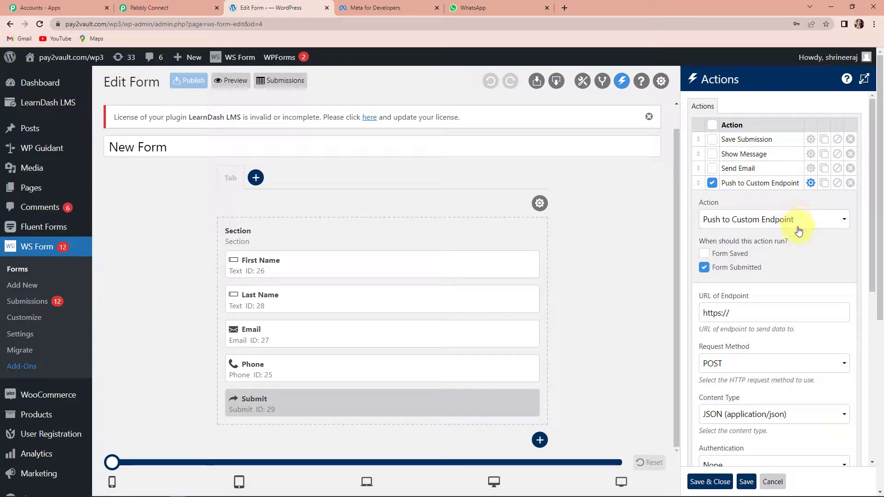
pyautogui.scroll(-1, 800, 235)
pyautogui.scroll(-3, 799, 235)
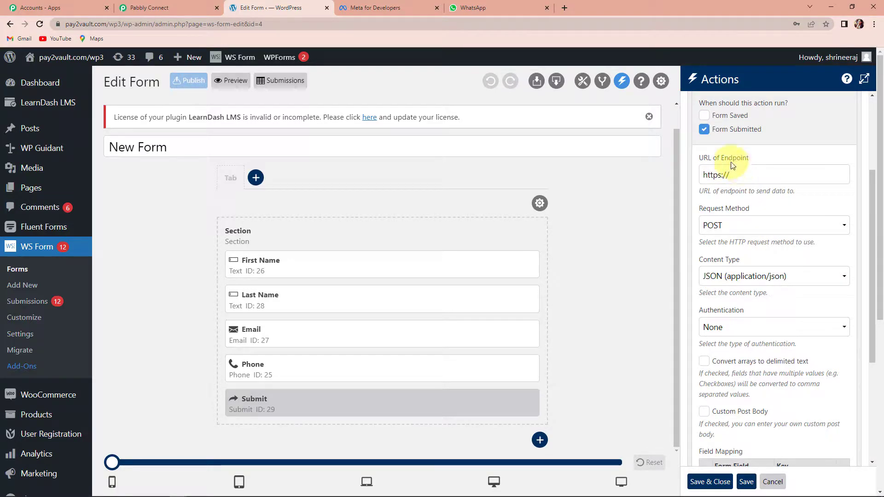
# - Replace the endpoint URL with the Pabbly Connect workflow's webhook URL
pyautogui.click(168, 6)
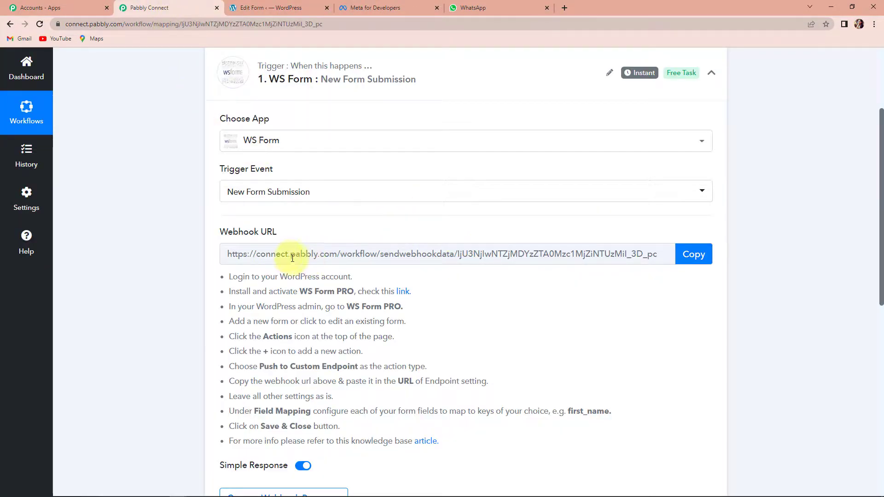
pyautogui.click(692, 259)
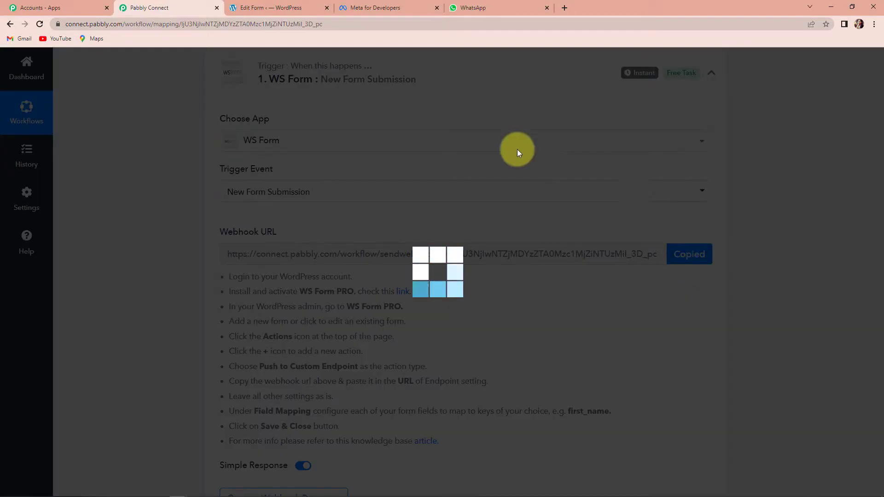
pyautogui.click(286, 8)
pyautogui.tripleClick(745, 175)
pyautogui.press('BackSpace')
pyautogui.hotkey('ctrl', 'v')
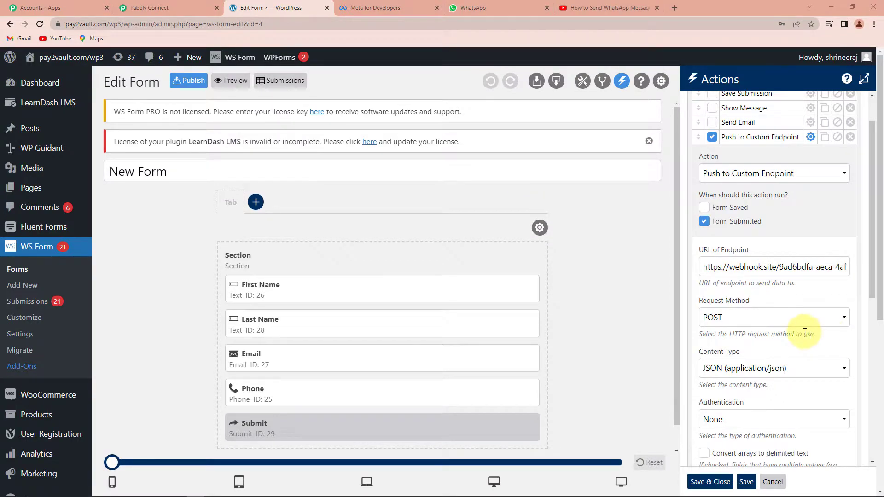
# - Keep the firstname, lastname, email and phone_id field mappings and save the endpoint action
pyautogui.scroll(-6, 805, 331)
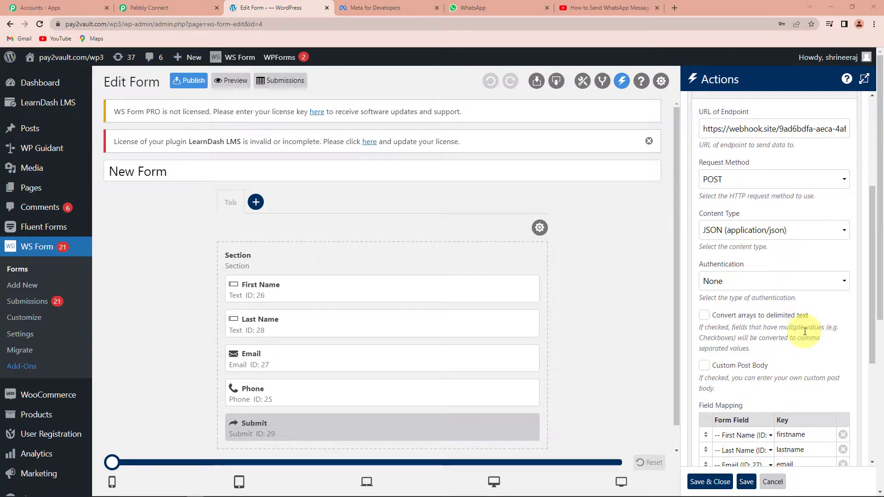
pyautogui.scroll(-1, 805, 332)
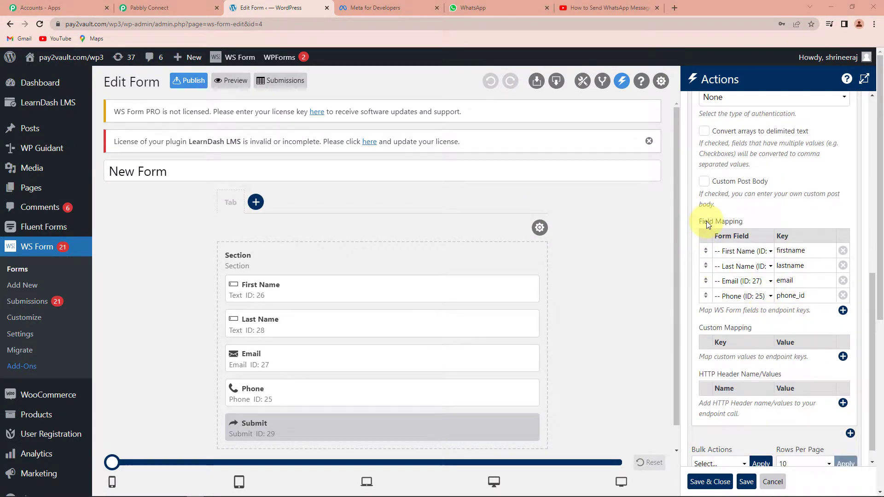
pyautogui.click(843, 311)
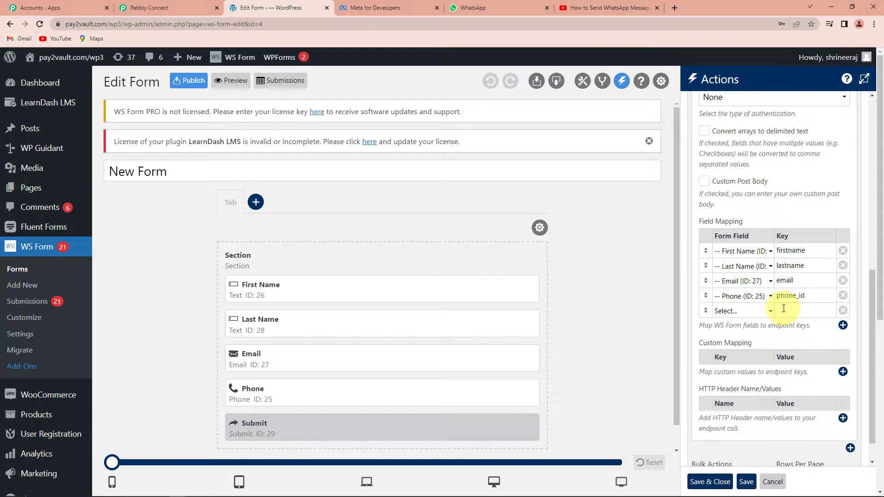
pyautogui.click(843, 311)
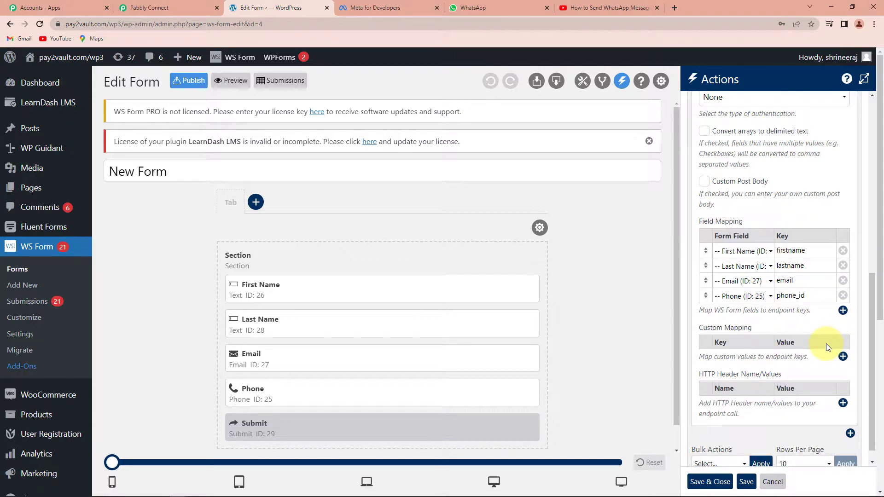
pyautogui.scroll(-1, 809, 345)
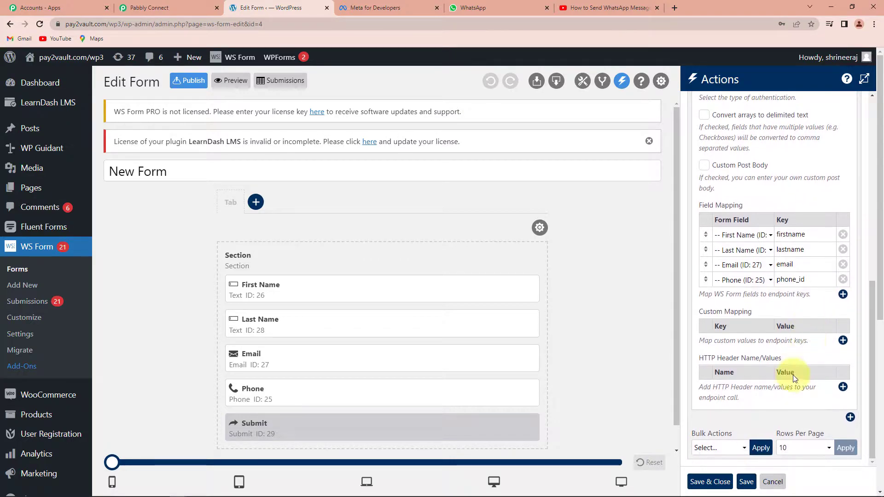
pyautogui.click(705, 483)
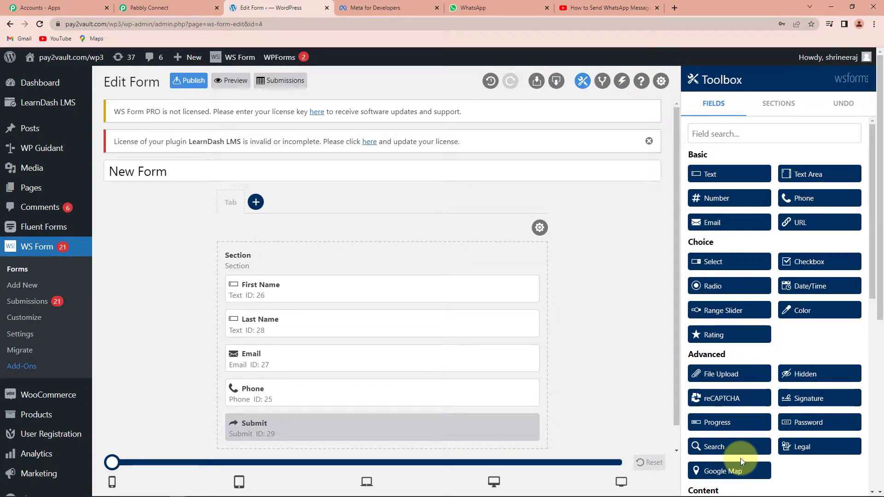
# - Publish New Form and go to the WordPress All Pages list
pyautogui.click(195, 83)
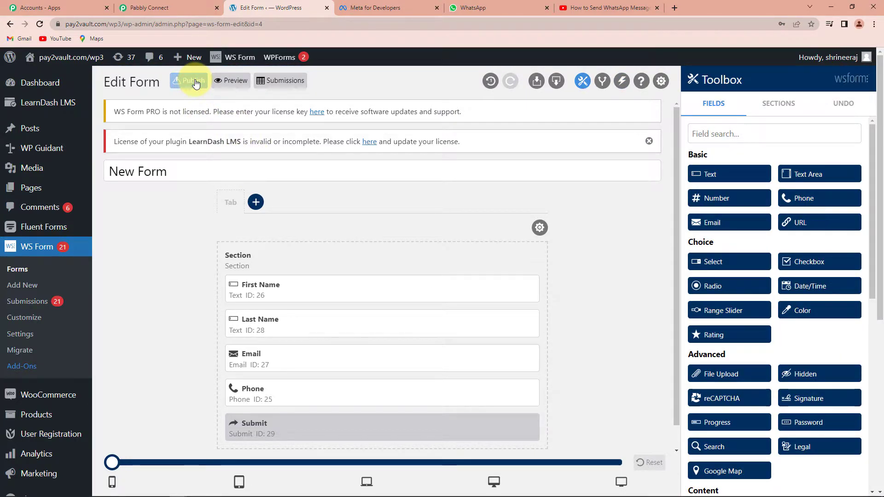
pyautogui.moveTo(32, 189)
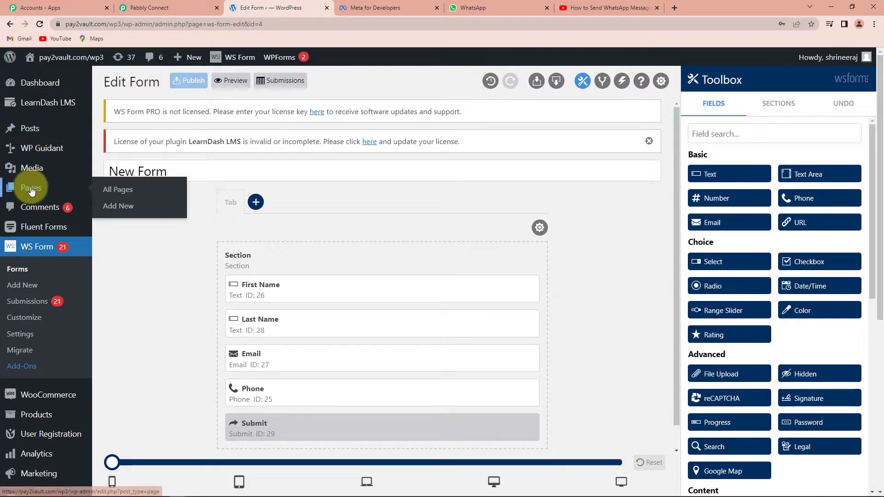
pyautogui.click(111, 189)
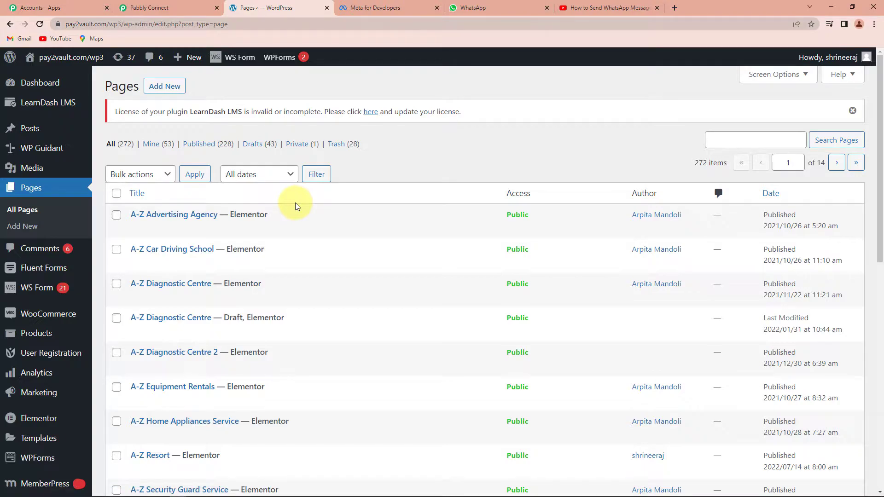
# - Find the Contact Form page and delete its old form shortcode in the editor
pyautogui.click(741, 139)
pyautogui.write('contact')
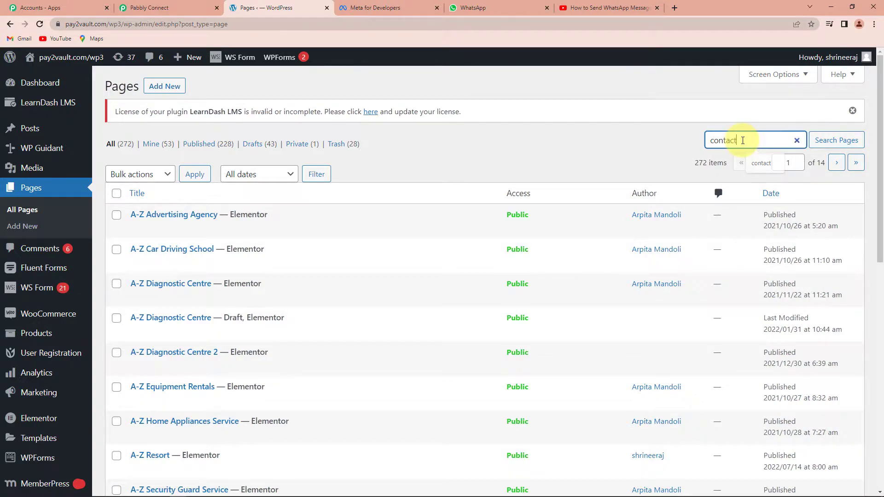
pyautogui.press('Return')
pyautogui.scroll(-2, 158, 304)
pyautogui.click(158, 295)
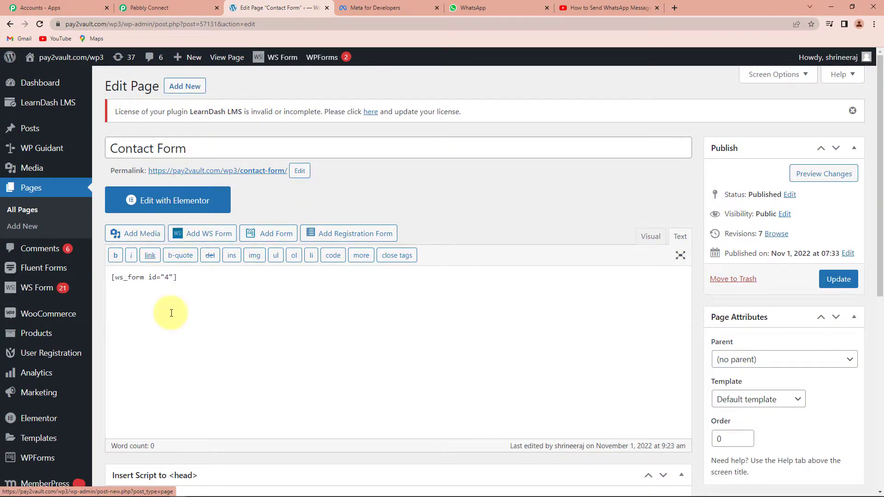
pyautogui.moveTo(184, 281); pyautogui.dragTo(104, 282)
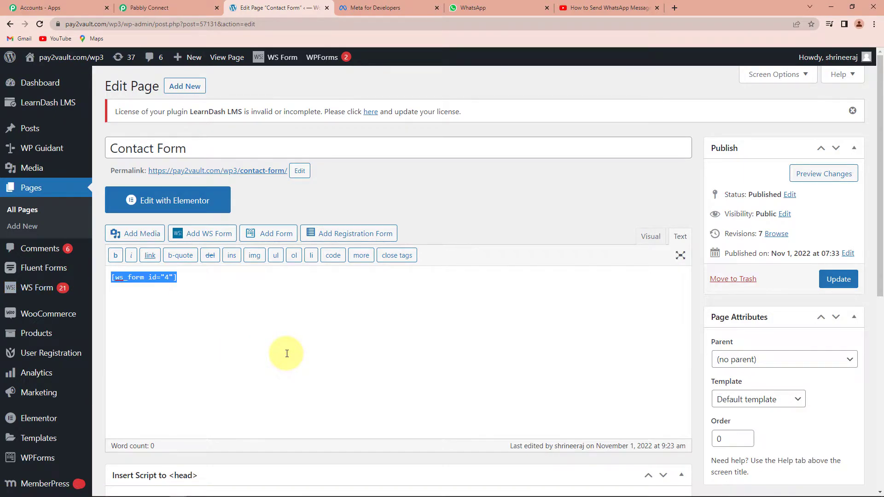
pyautogui.press('BackSpace')
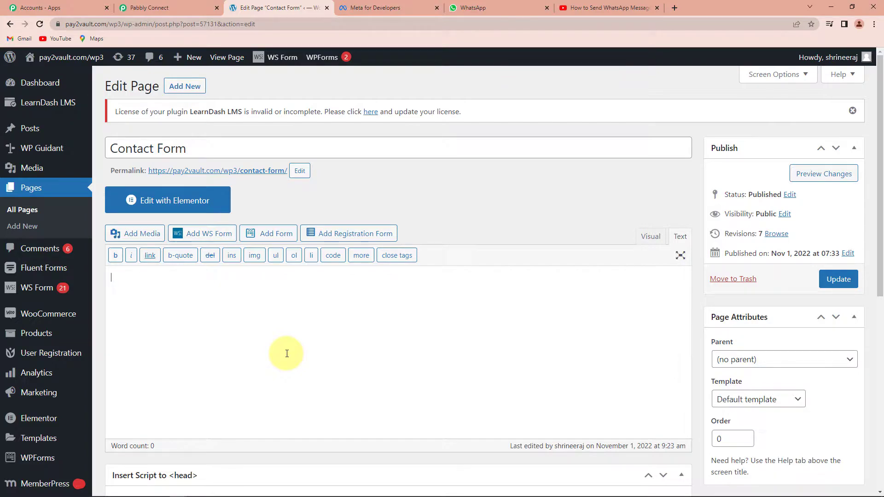
# - Insert New Form (ID: 4) into the Contact Form page and view the live page
pyautogui.click(191, 237)
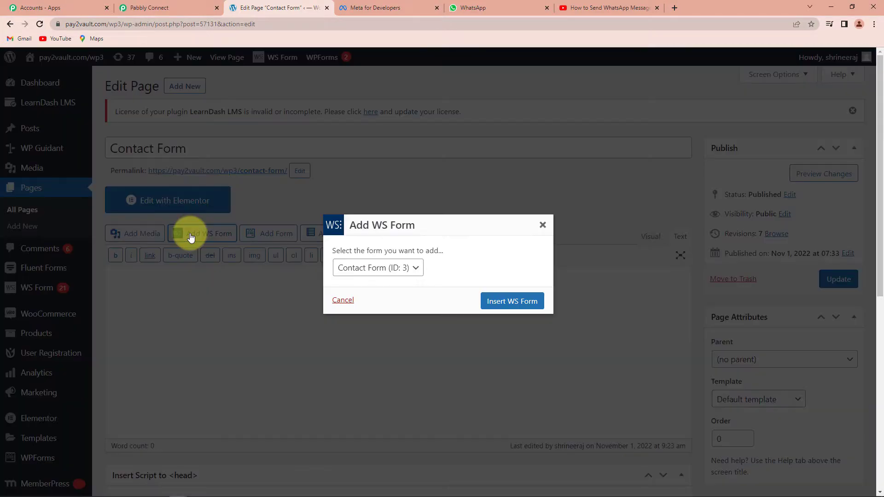
pyautogui.click(416, 271)
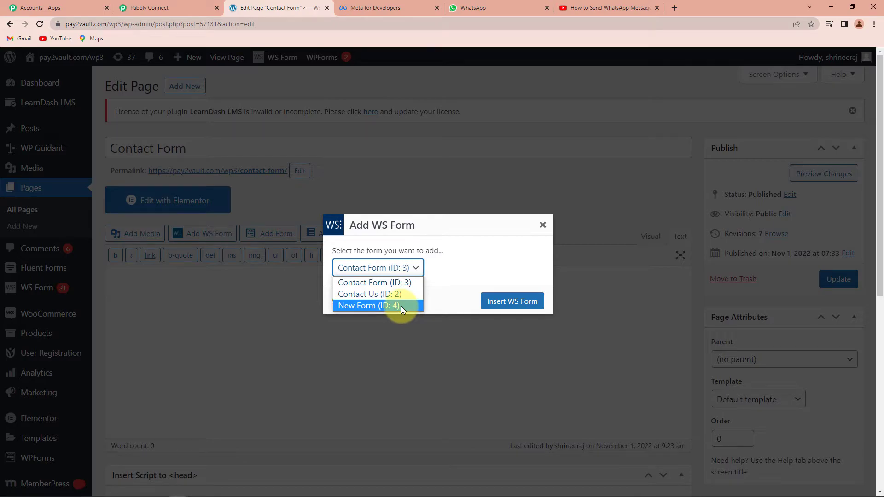
pyautogui.click(373, 306)
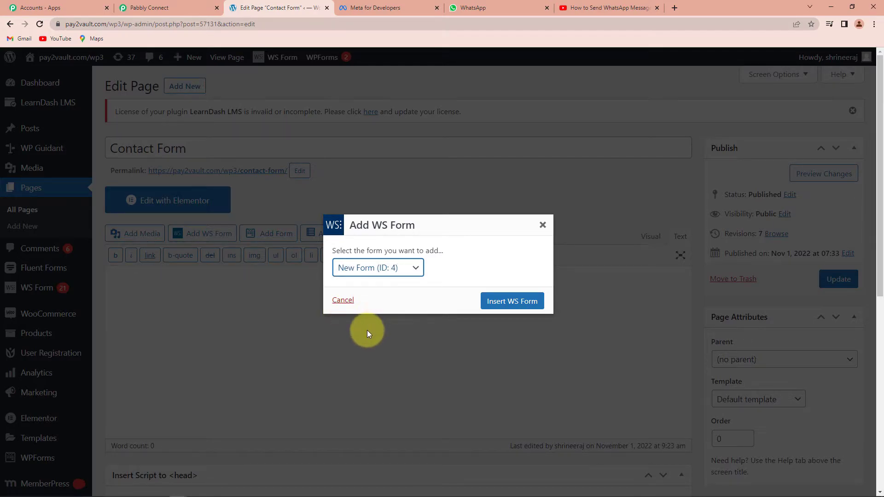
pyautogui.click(482, 302)
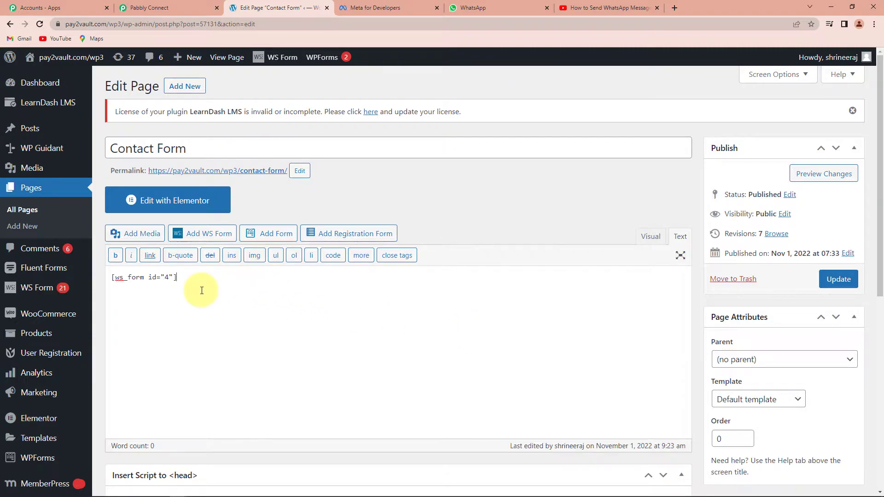
pyautogui.moveTo(187, 279); pyautogui.dragTo(99, 277)
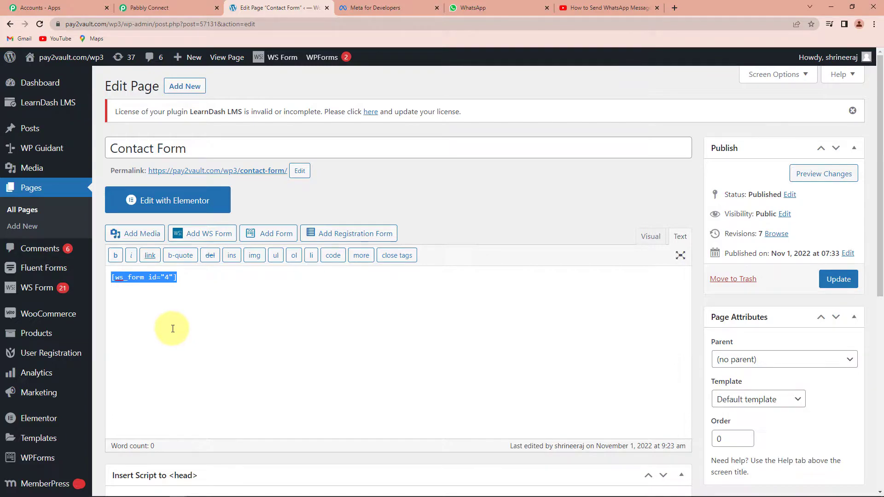
pyautogui.click(35, 290)
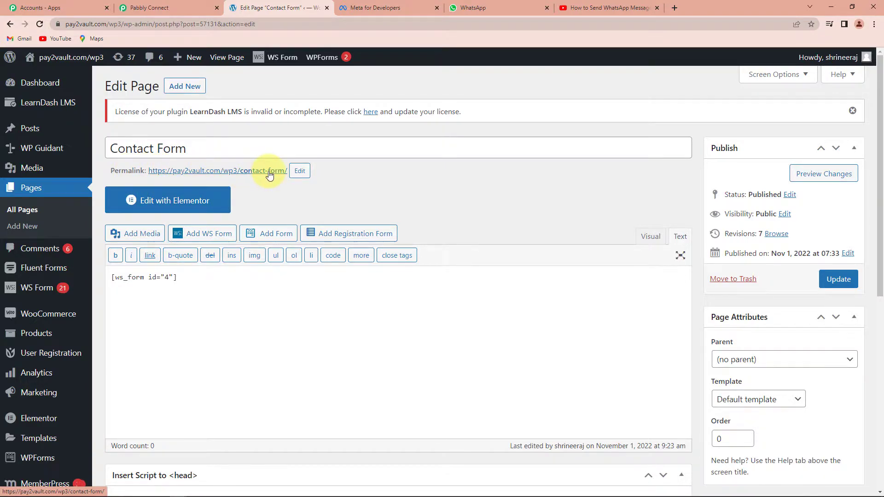
pyautogui.click(254, 175)
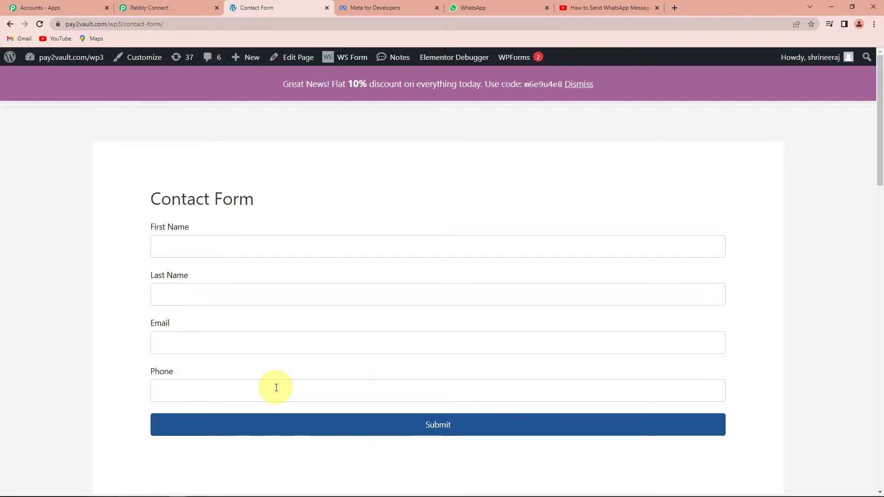
# - On the live Contact Form, enter First Name 'Test User' and Last Name 'Pabbly123'
pyautogui.click(159, 10)
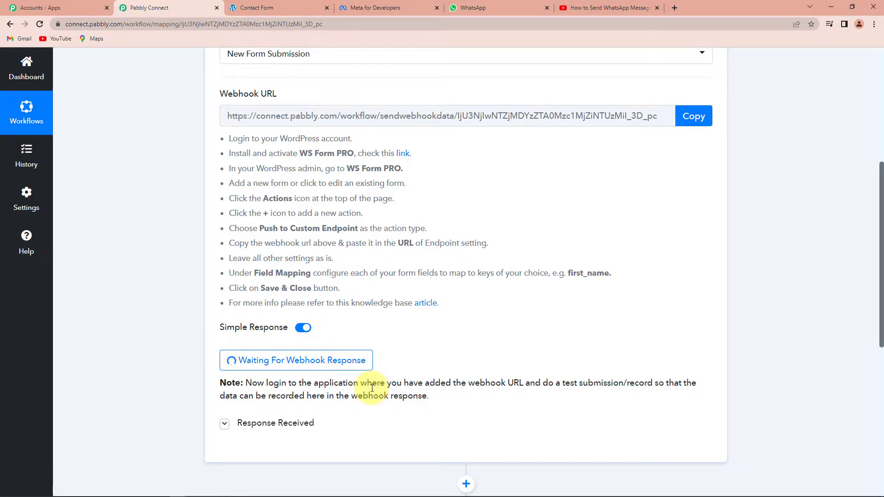
pyautogui.click(270, 9)
pyautogui.click(214, 246)
pyautogui.write('Test')
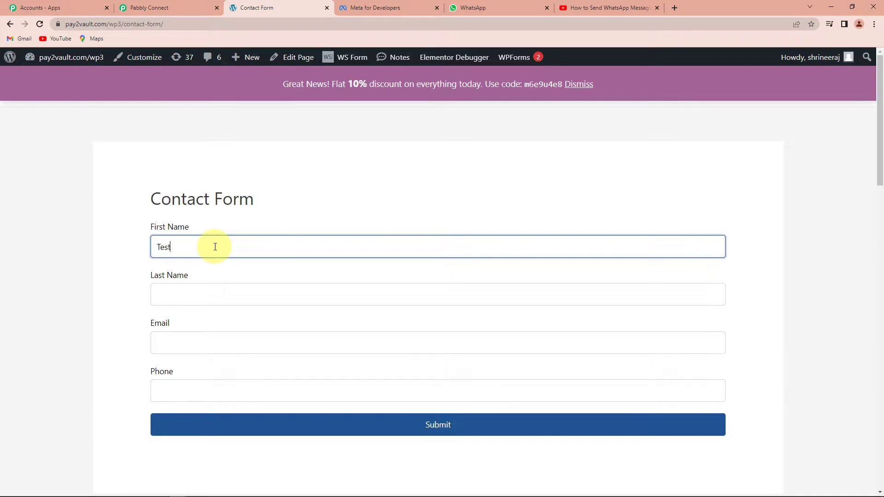
pyautogui.write(' User')
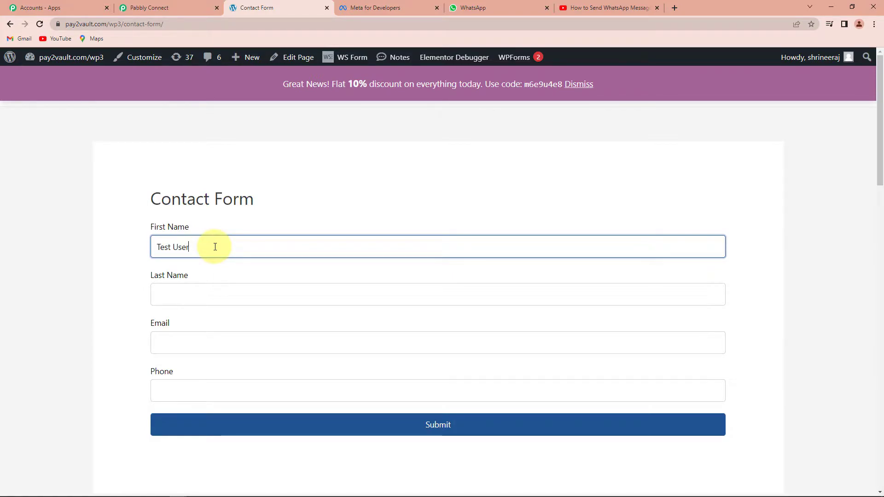
pyautogui.click(204, 297)
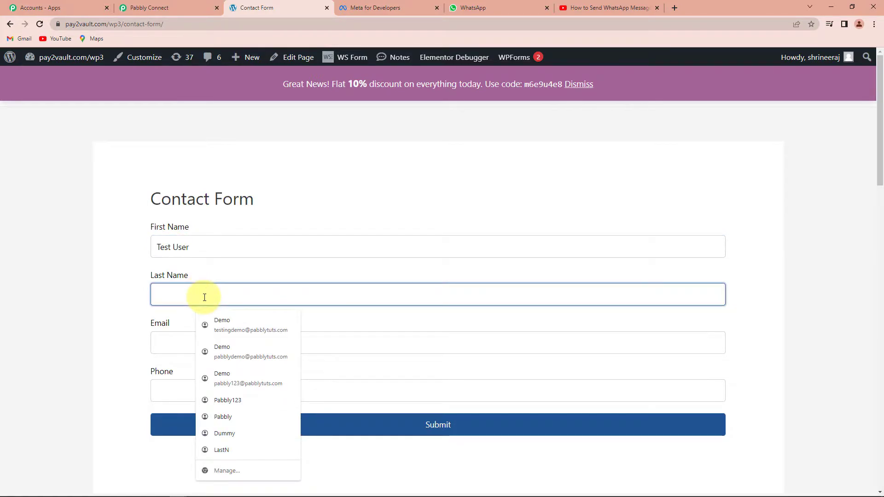
pyautogui.write('Pabbly123')
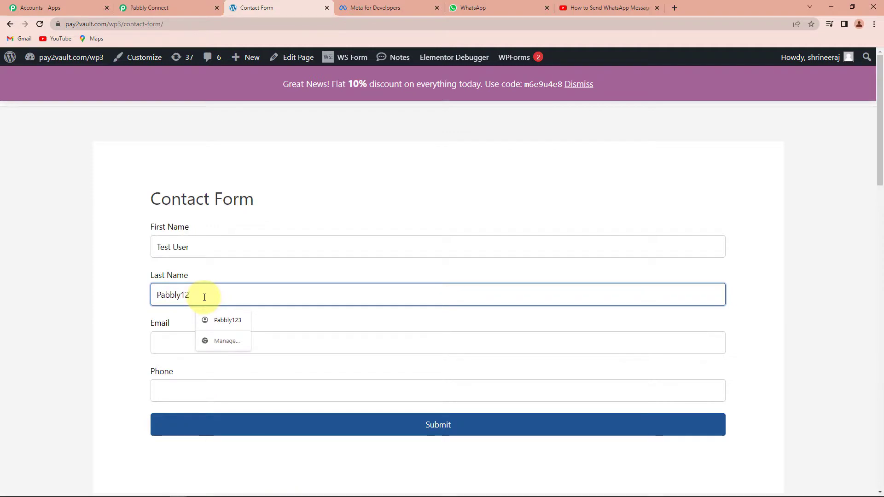
# - Enter a test email address and phone number, then submit the form
pyautogui.click(178, 344)
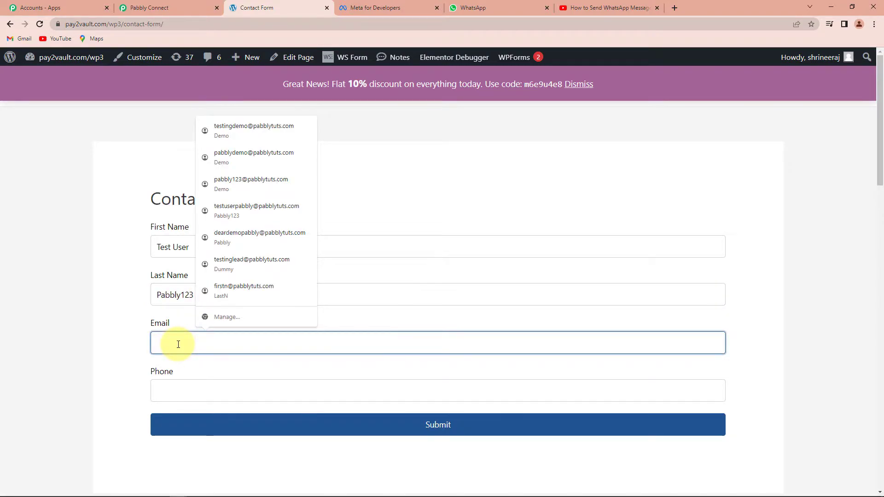
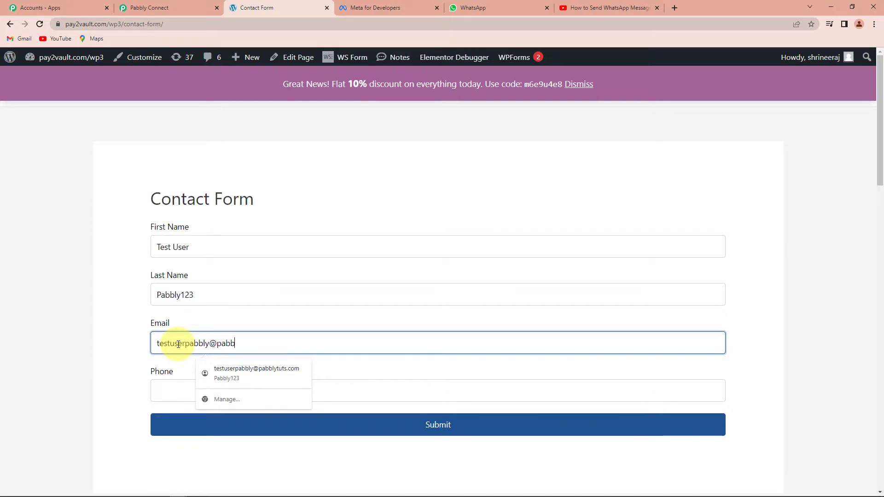
pyautogui.click(167, 384)
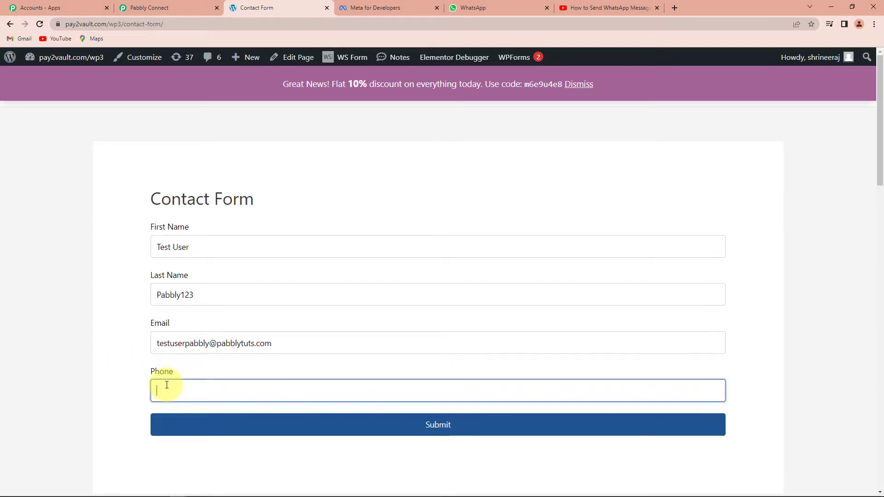
pyautogui.write('9*********')
pyautogui.click(239, 427)
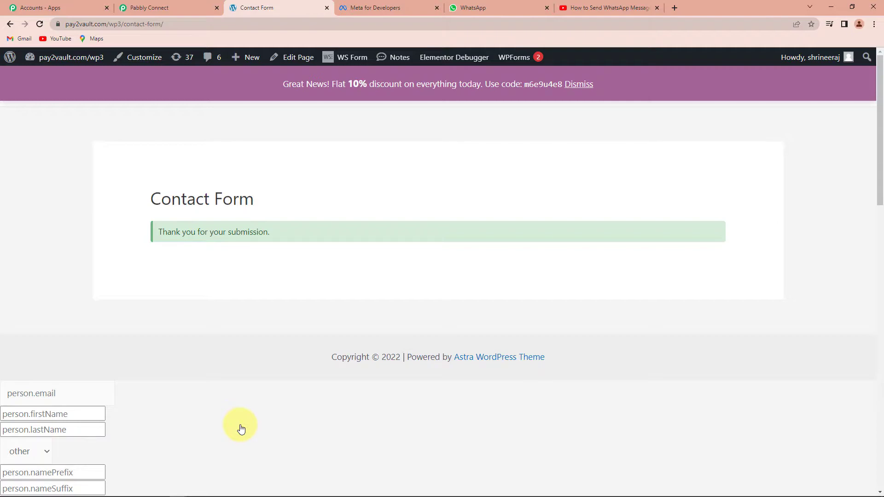
pyautogui.click(175, 7)
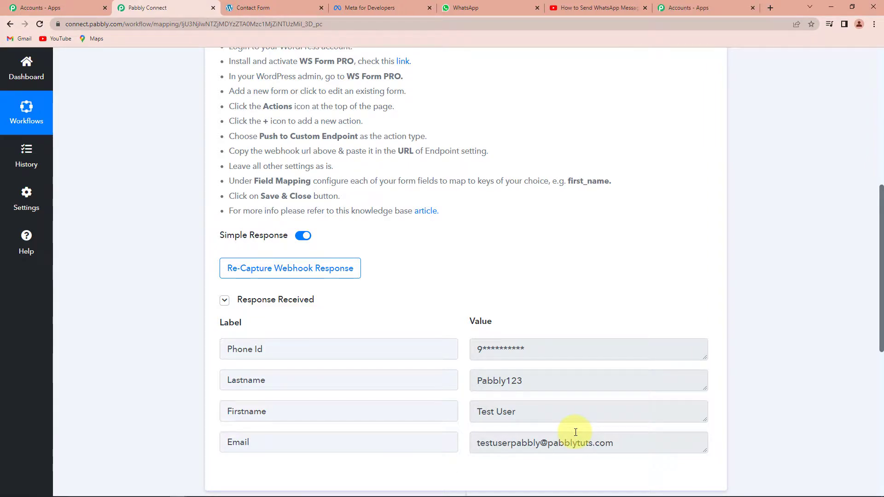
# - Review the received webhook data and expand step 2 to choose its app
pyautogui.scroll(-3, 478, 311)
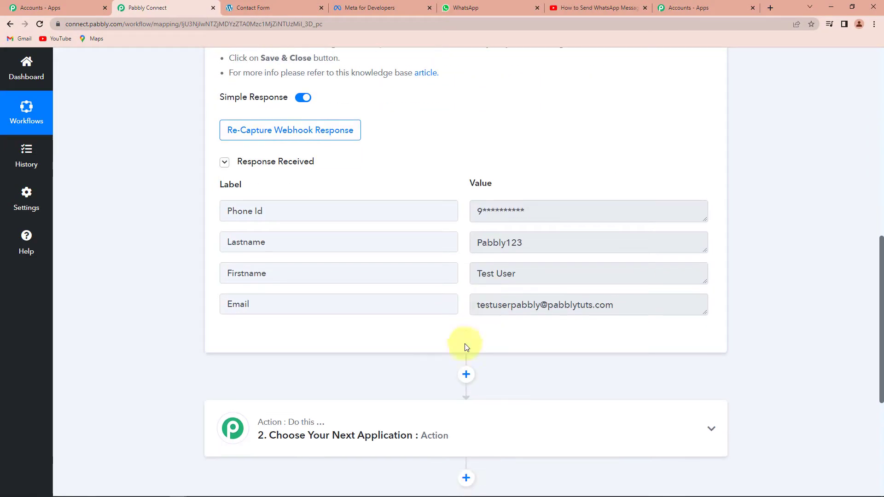
pyautogui.scroll(-2, 322, 396)
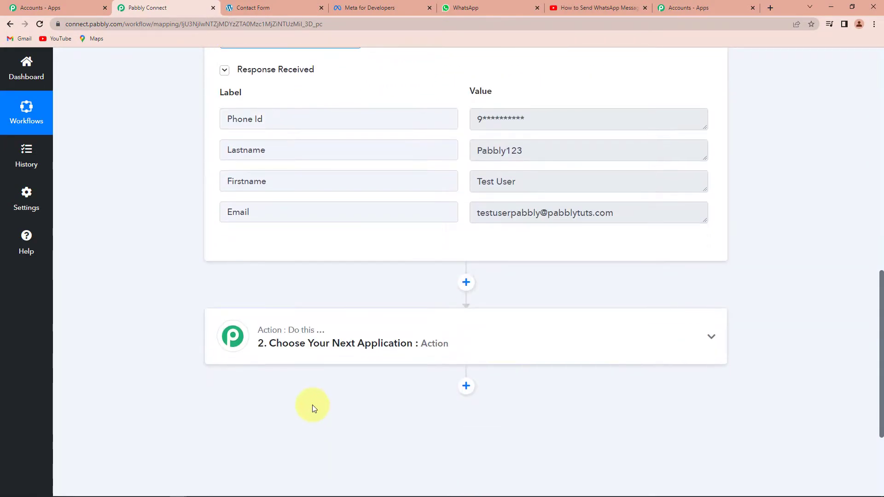
pyautogui.click(274, 341)
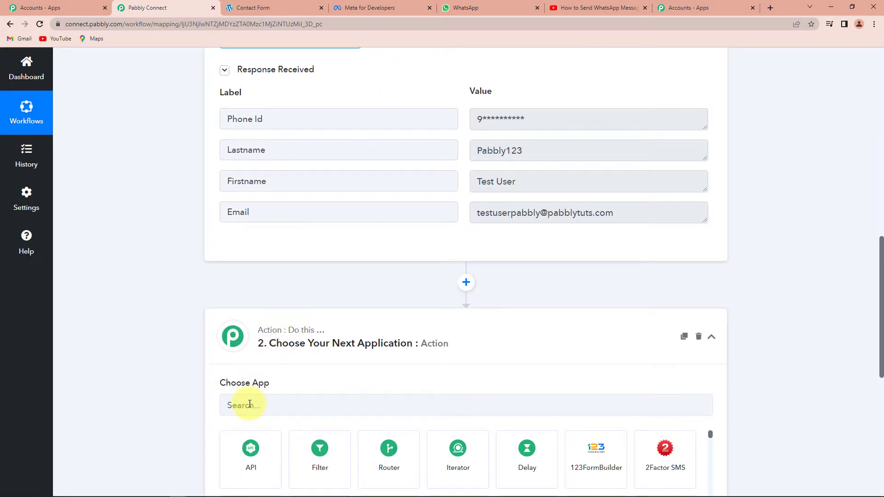
# - Make step 2 a Date/Time Formatter with the Current Date action and connect it
pyautogui.click(250, 404)
pyautogui.write('date')
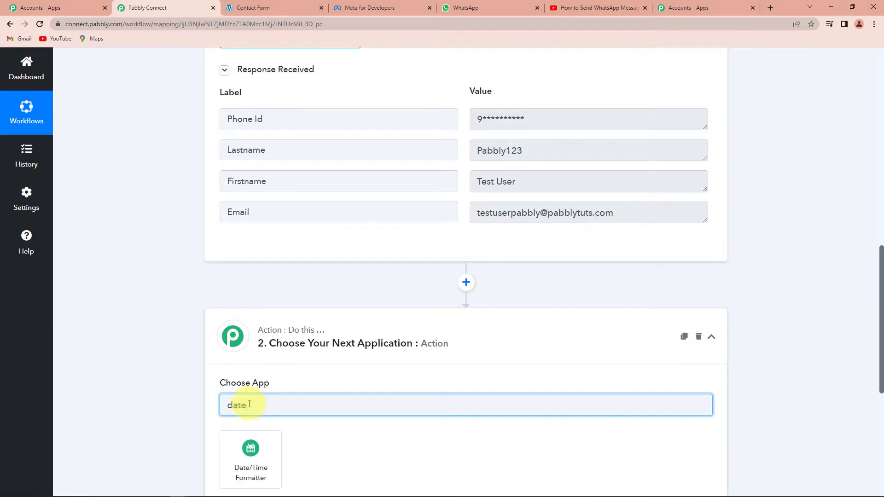
pyautogui.click(266, 458)
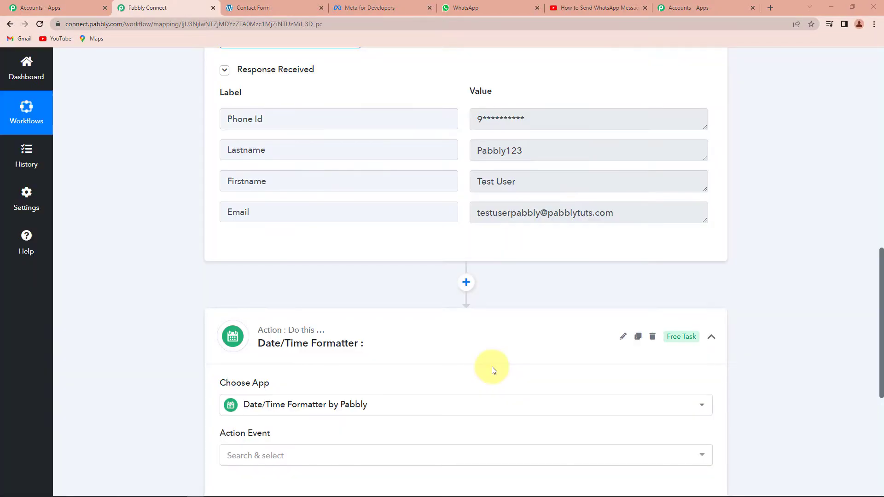
pyautogui.scroll(-2, 375, 379)
pyautogui.click(292, 368)
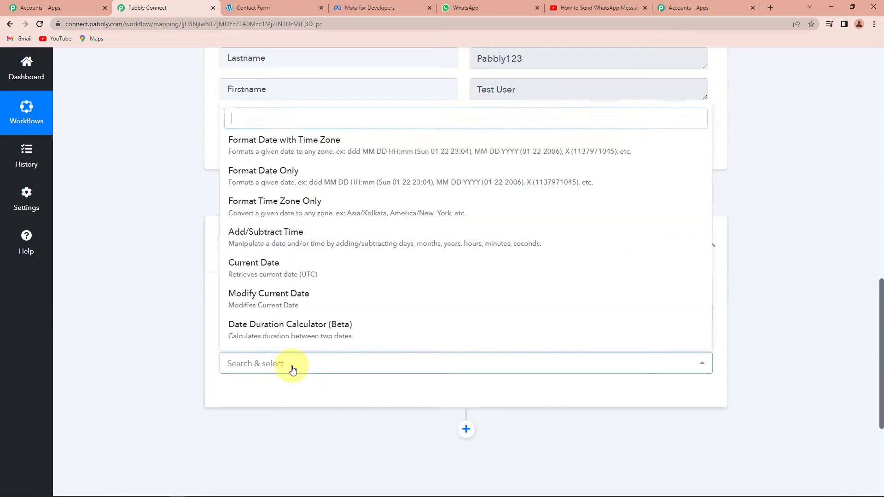
pyautogui.click(258, 271)
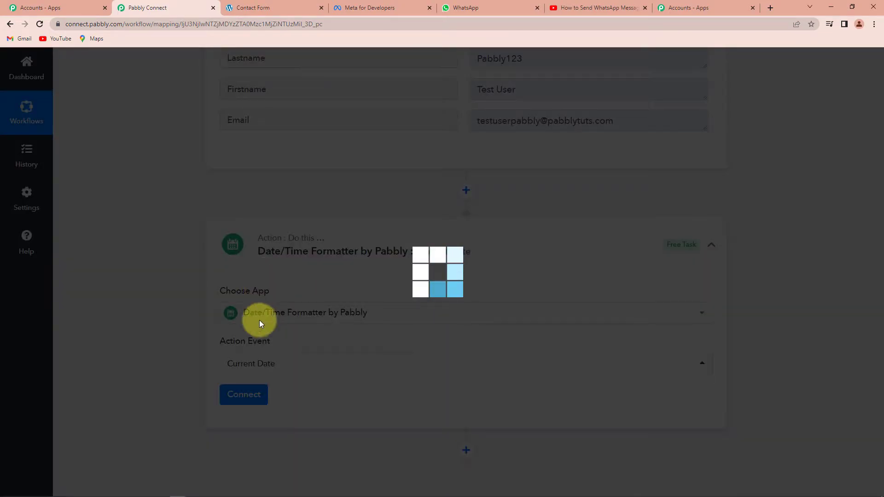
pyautogui.click(249, 396)
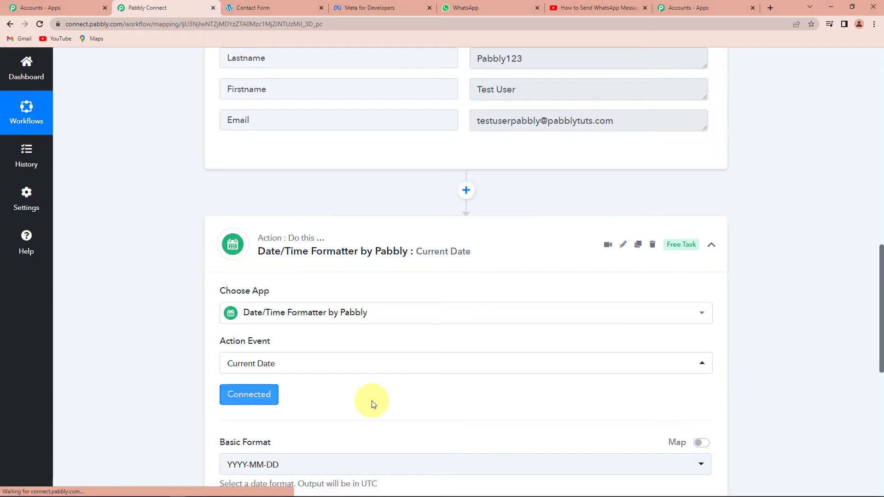
# - Set the date format to DD-MM-YYYY, include time, then save and send a test request
pyautogui.scroll(-5, 372, 401)
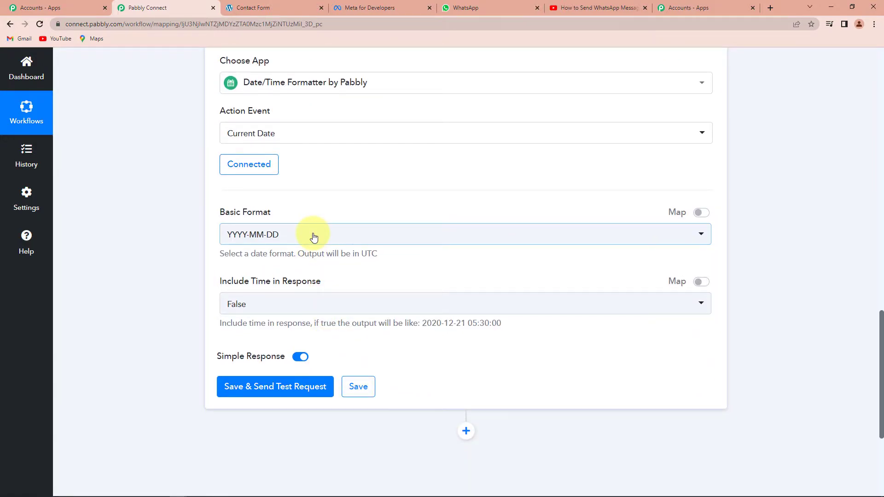
pyautogui.click(313, 235)
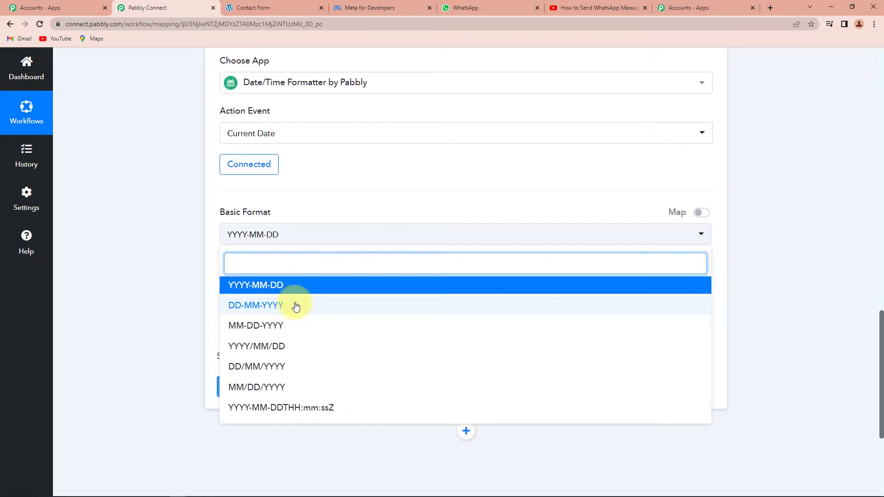
pyautogui.click(278, 306)
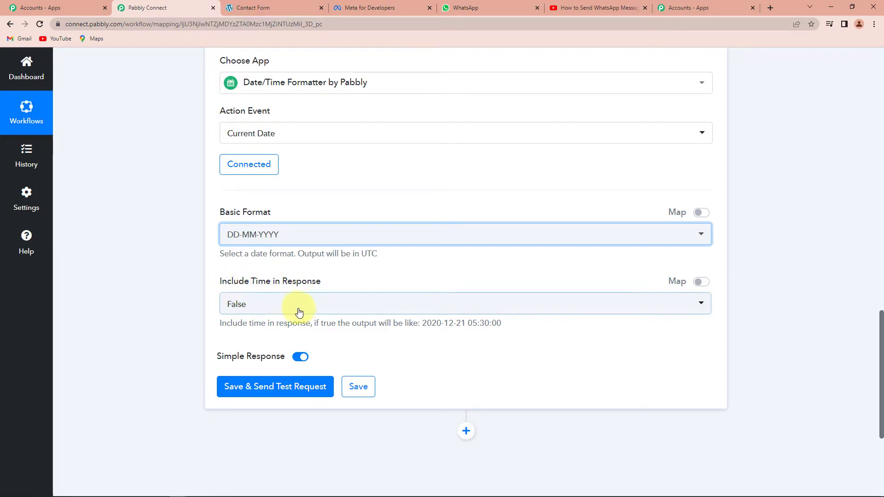
pyautogui.click(272, 306)
pyautogui.click(239, 374)
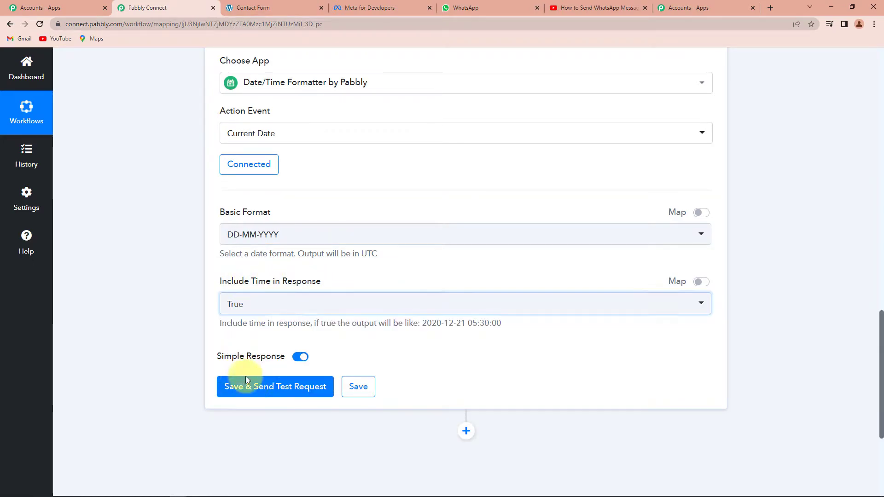
pyautogui.click(285, 386)
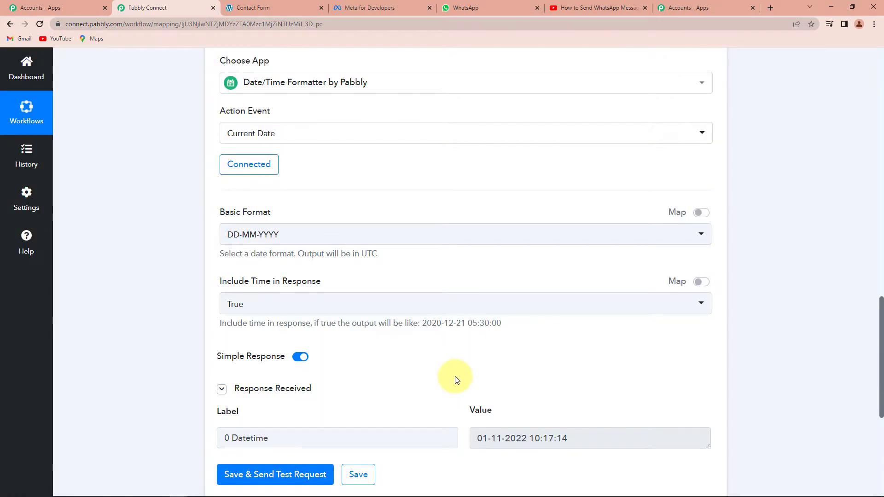
pyautogui.scroll(-3, 456, 380)
pyautogui.moveTo(477, 300); pyautogui.dragTo(572, 300)
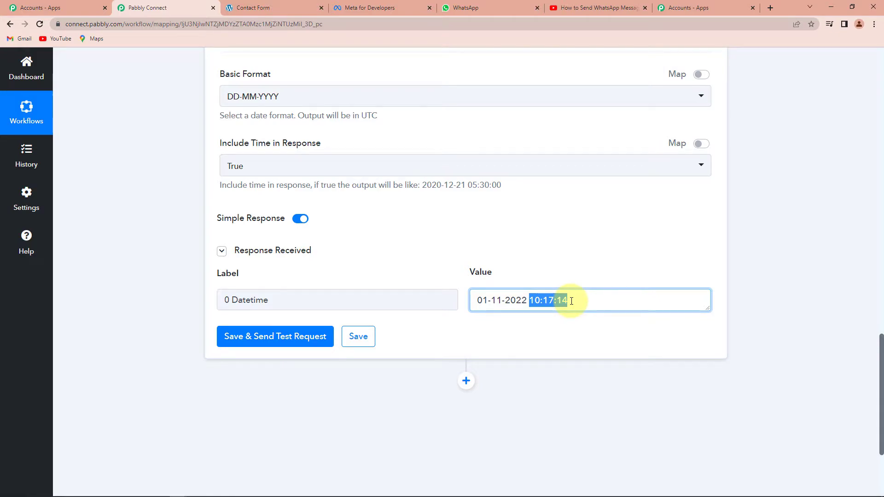
pyautogui.moveTo(540, 299); pyautogui.dragTo(532, 299)
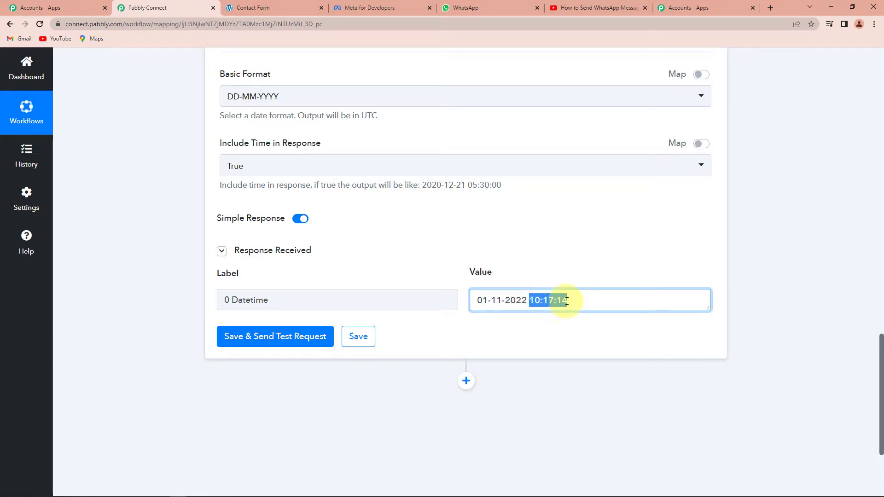
pyautogui.scroll(-1, 458, 359)
pyautogui.scroll(-3, 458, 358)
pyautogui.click(466, 244)
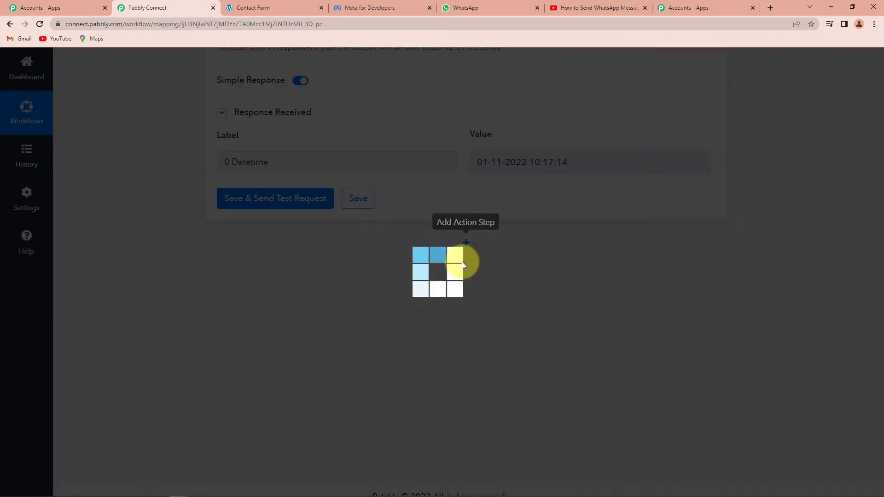
# - Make the new step a Text Formatter with the Split Text action and connect it
pyautogui.click(269, 366)
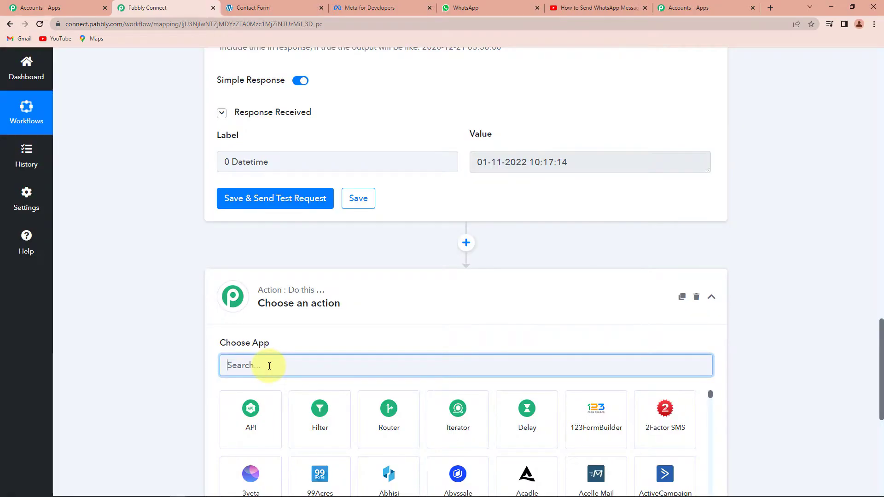
pyautogui.write('text')
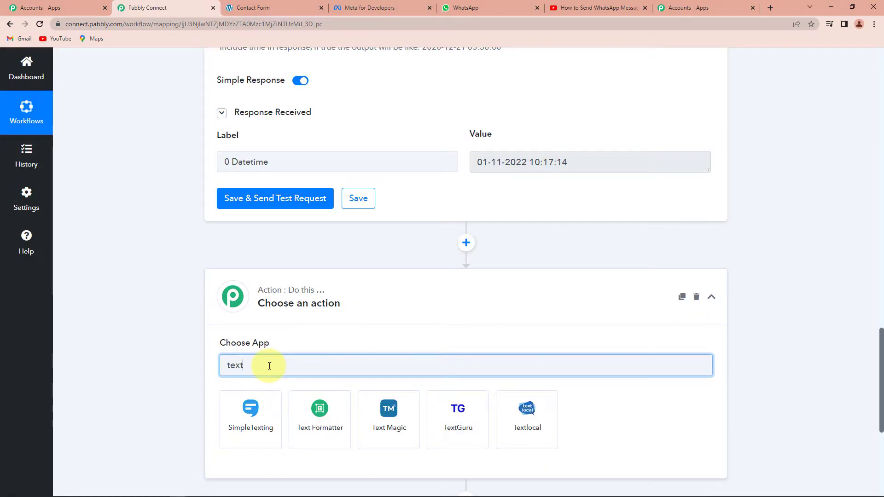
pyautogui.click(321, 447)
pyautogui.scroll(-1, 391, 377)
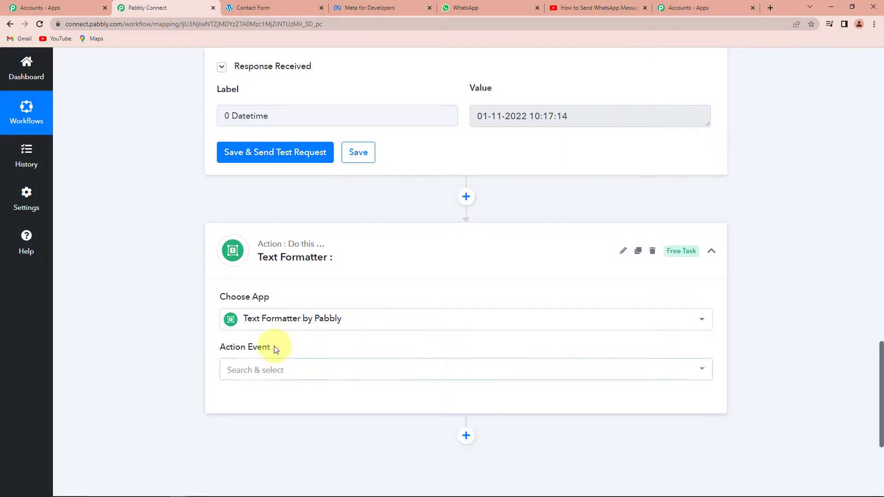
pyautogui.click(249, 371)
pyautogui.click(249, 245)
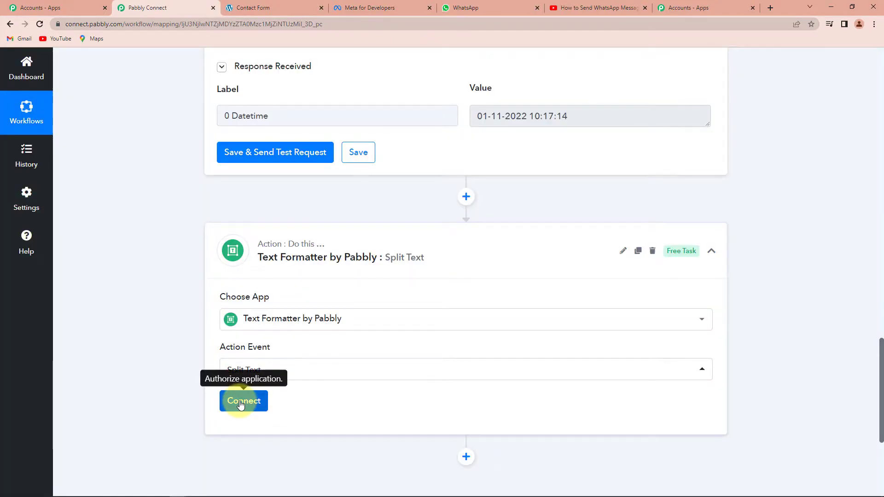
pyautogui.click(240, 403)
pyautogui.scroll(-3, 469, 357)
pyautogui.scroll(2, 468, 385)
pyautogui.scroll(1, 516, 191)
pyautogui.moveTo(477, 116); pyautogui.dragTo(532, 117)
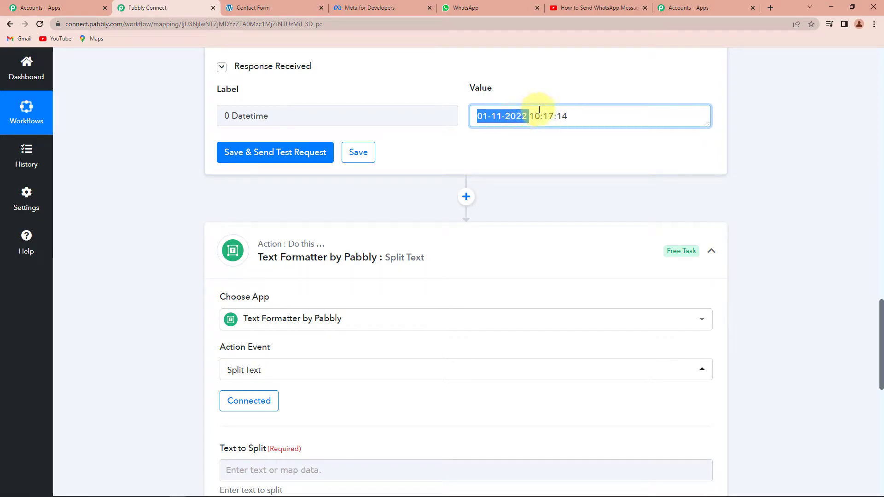
pyautogui.scroll(-2, 474, 273)
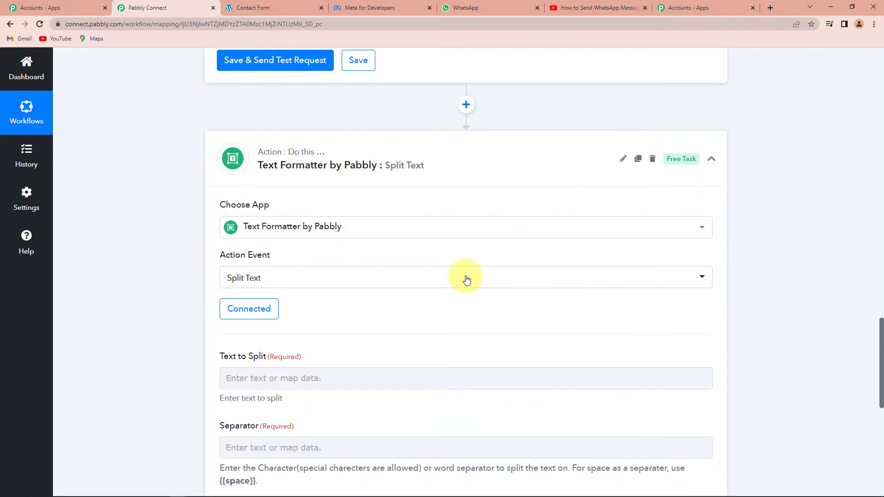
pyautogui.scroll(-3, 475, 273)
# - Split 0 Datetime on {{space}}, keep the Second segment, then save and send a test
pyautogui.click(246, 240)
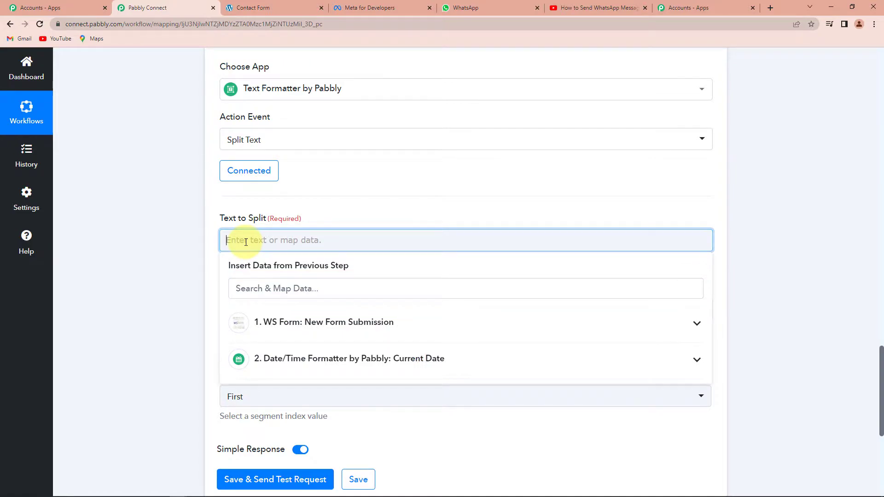
pyautogui.click(280, 364)
pyautogui.click(291, 335)
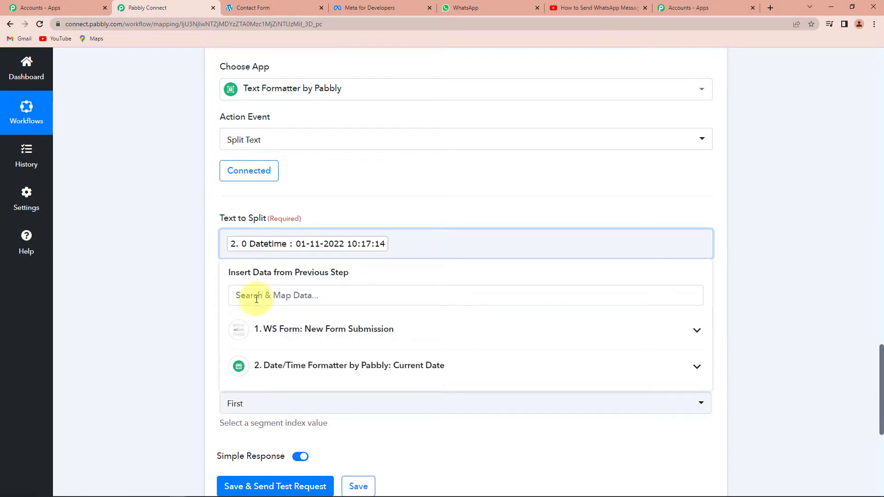
pyautogui.click(193, 292)
pyautogui.click(263, 316)
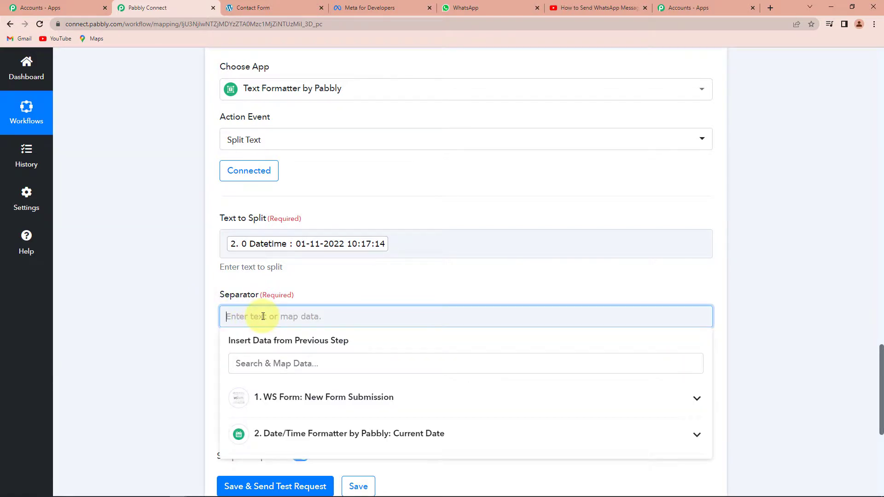
pyautogui.write('{{space')
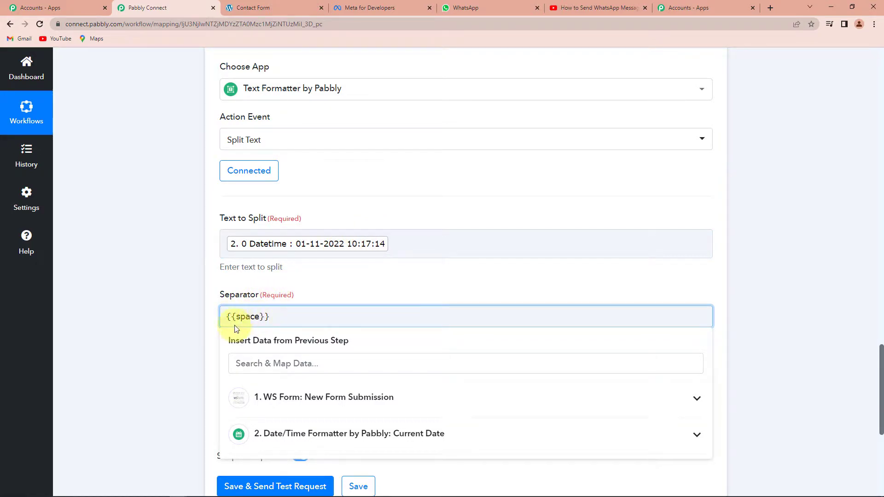
pyautogui.click(144, 341)
pyautogui.scroll(-2, 145, 341)
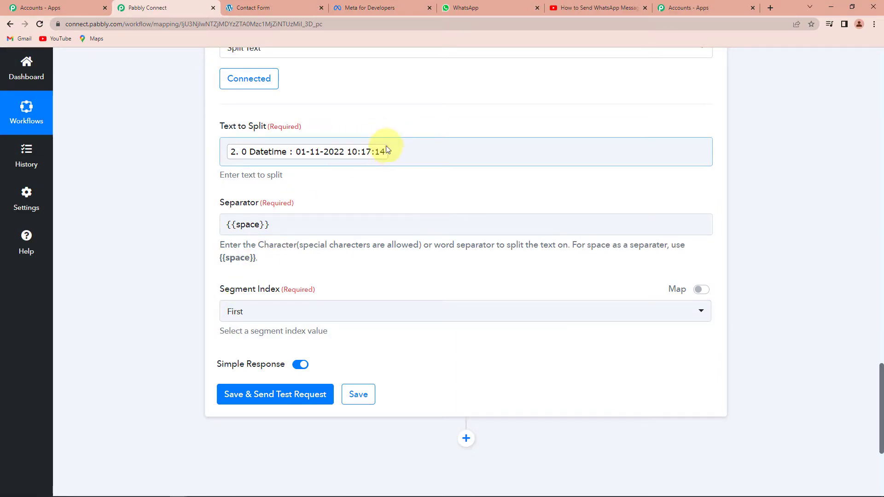
pyautogui.click(275, 309)
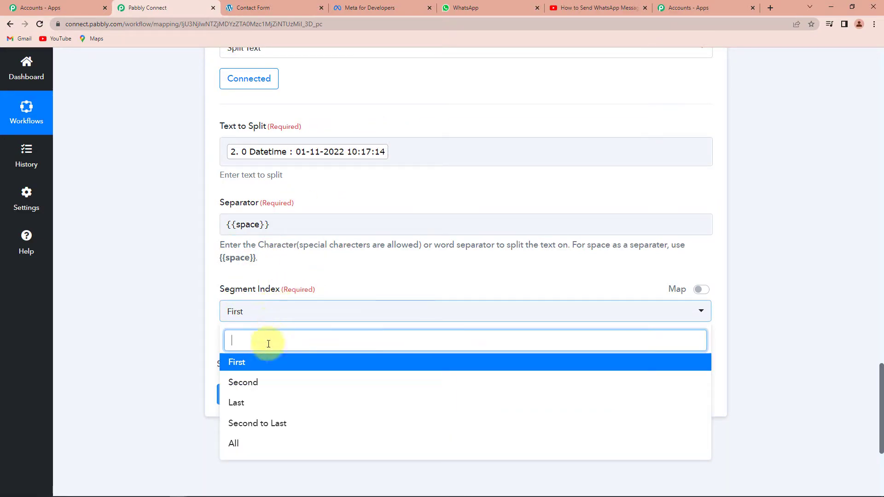
pyautogui.click(254, 384)
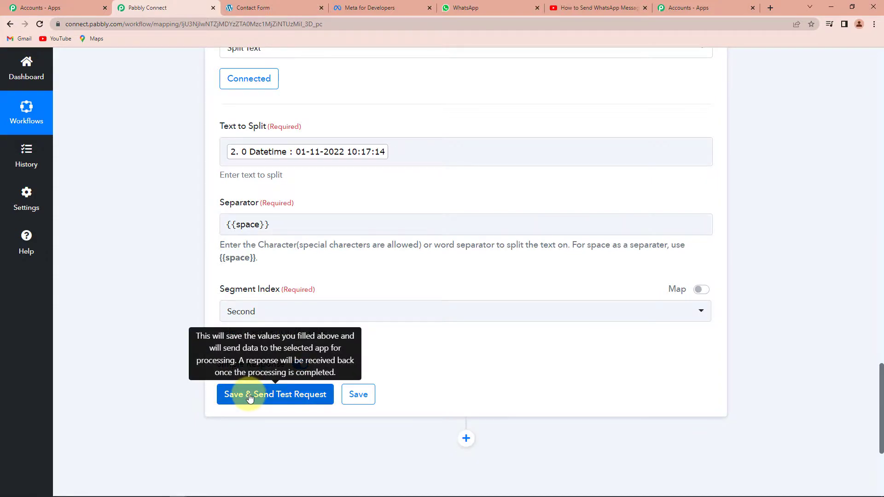
pyautogui.click(250, 400)
# - Verify the result 10:17:14, noting the hour 10, and add another action step
pyautogui.scroll(-3, 346, 385)
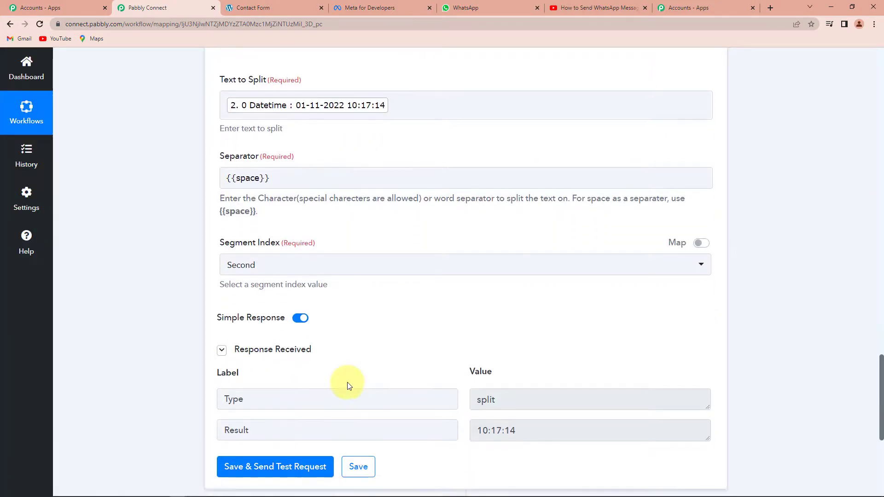
pyautogui.moveTo(476, 340); pyautogui.dragTo(524, 335)
pyautogui.click(535, 340)
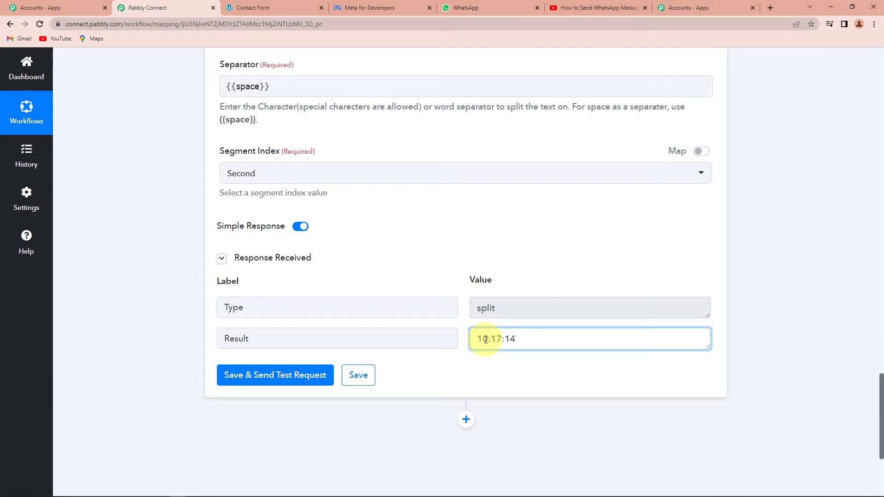
pyautogui.moveTo(481, 340); pyautogui.dragTo(478, 338)
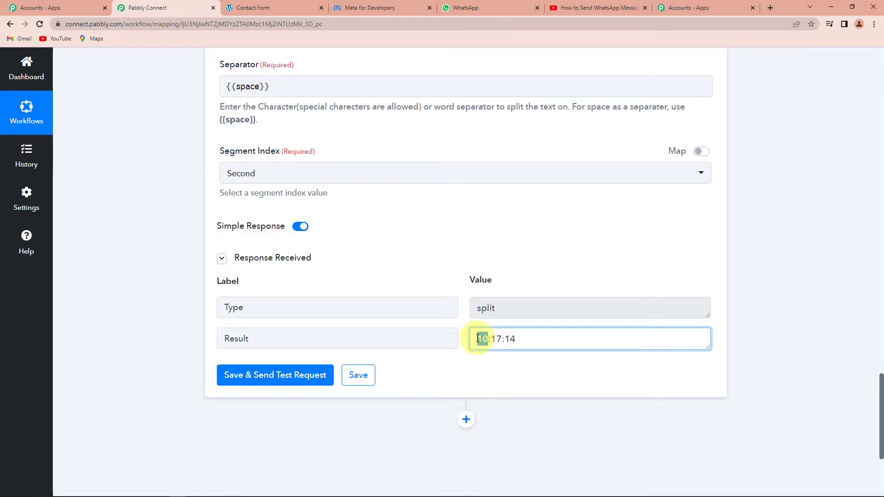
pyautogui.scroll(-2, 478, 343)
pyautogui.click(467, 328)
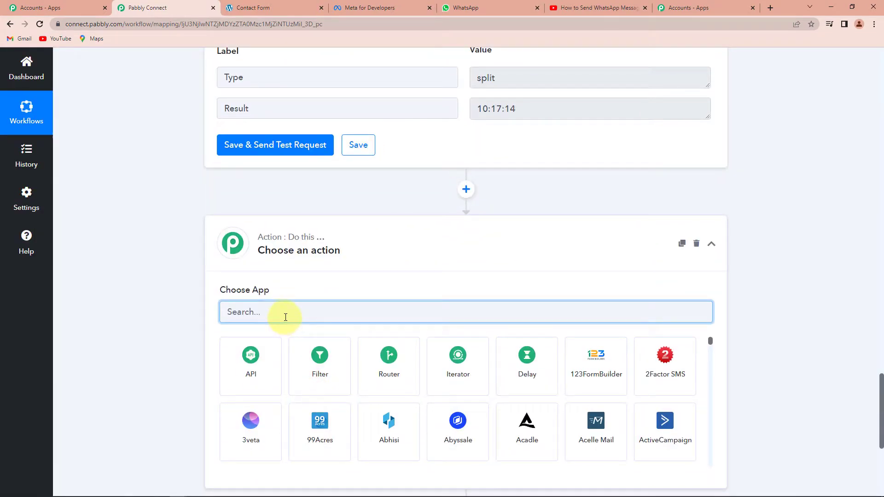
# - Add a new Text Formatter step using the Split Text action
pyautogui.write('text')
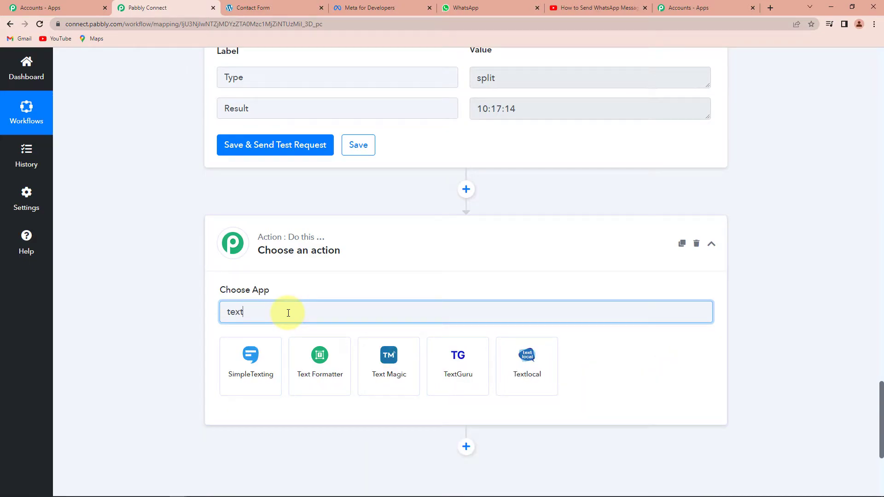
pyautogui.click(319, 369)
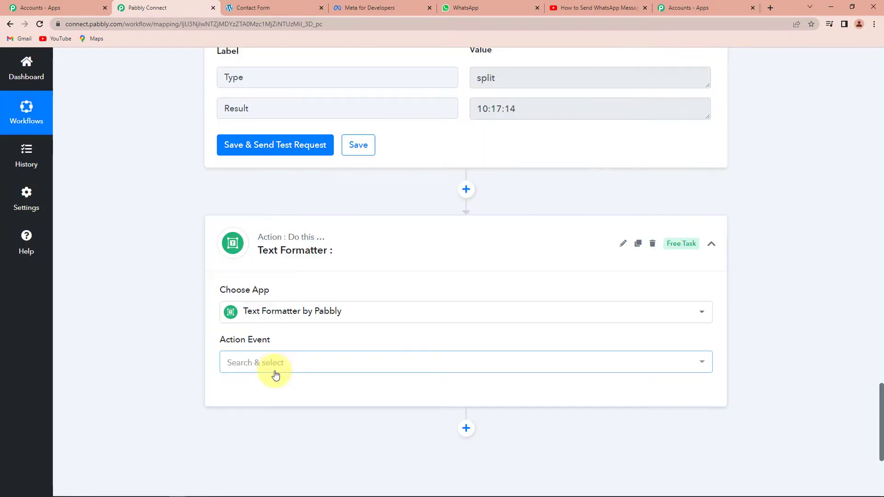
pyautogui.click(275, 374)
pyautogui.click(260, 249)
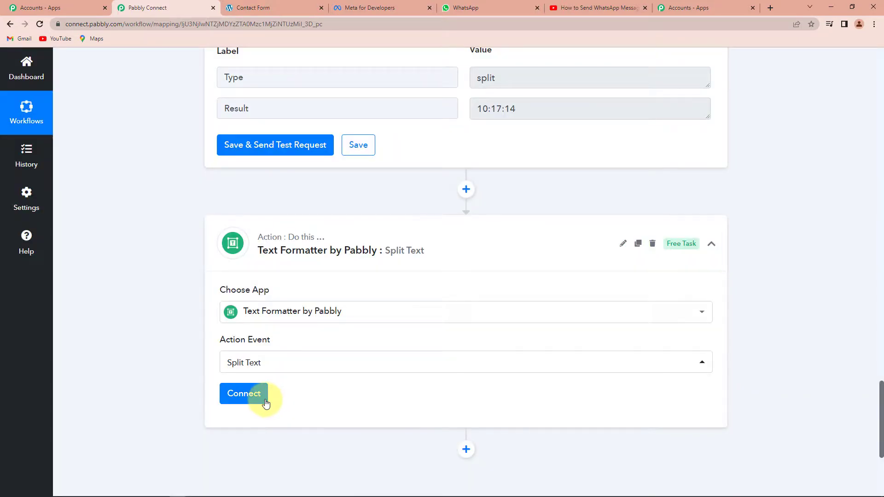
pyautogui.click(243, 394)
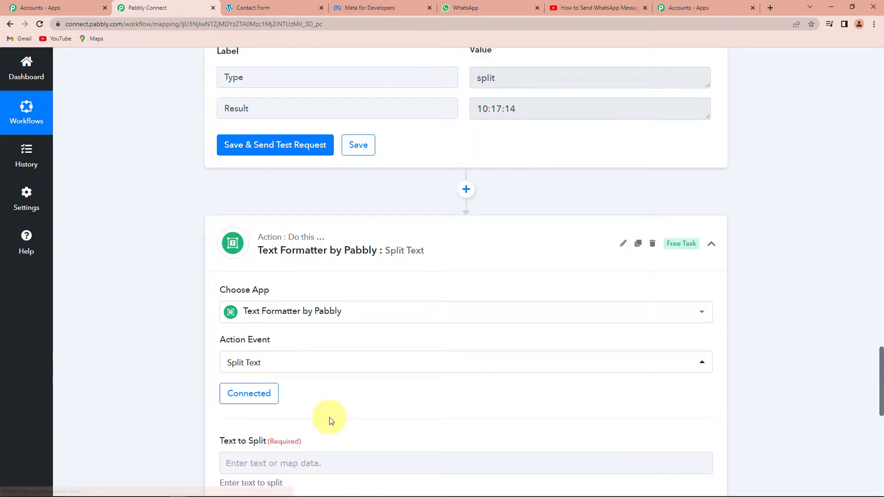
# - Map step 3's time Result (10:17:14) into Text to Split
pyautogui.scroll(-5, 330, 417)
pyautogui.click(312, 234)
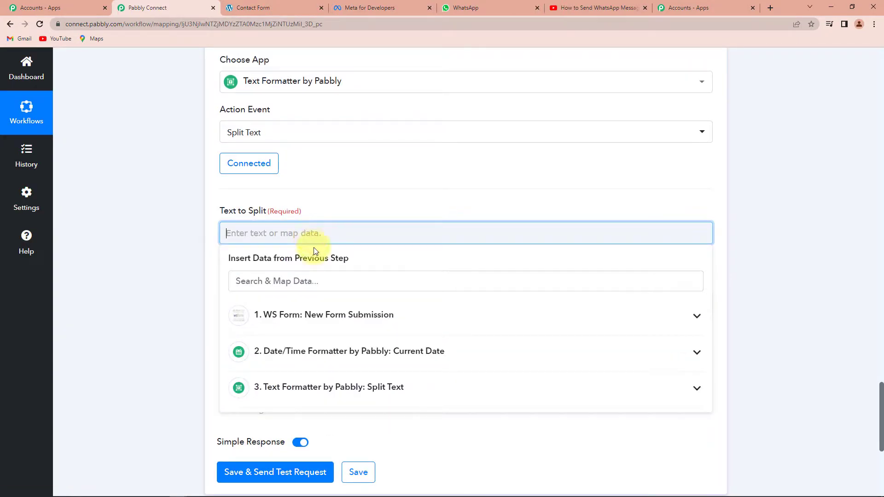
pyautogui.click(299, 389)
pyautogui.click(273, 443)
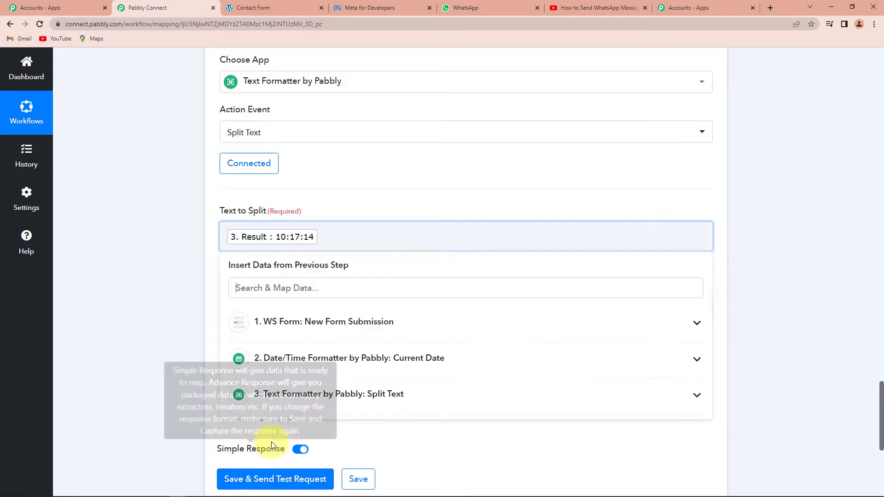
pyautogui.click(142, 324)
pyautogui.scroll(-1, 143, 324)
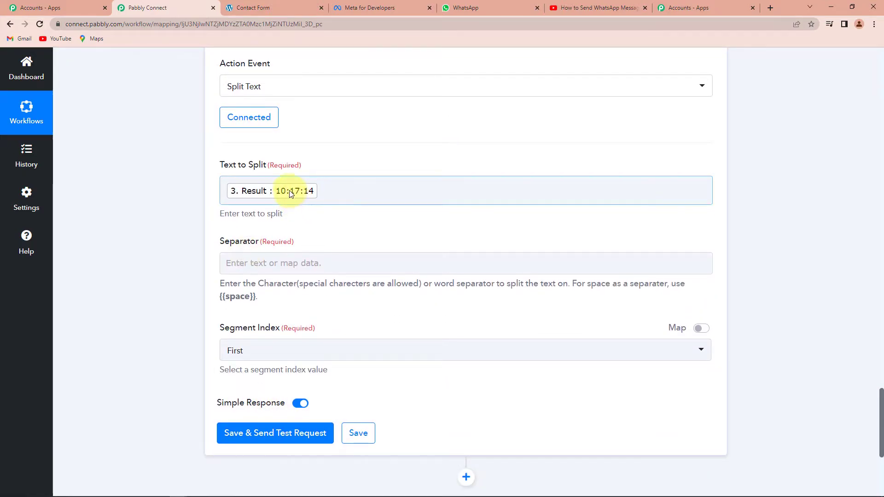
pyautogui.click(285, 190)
pyautogui.click(197, 279)
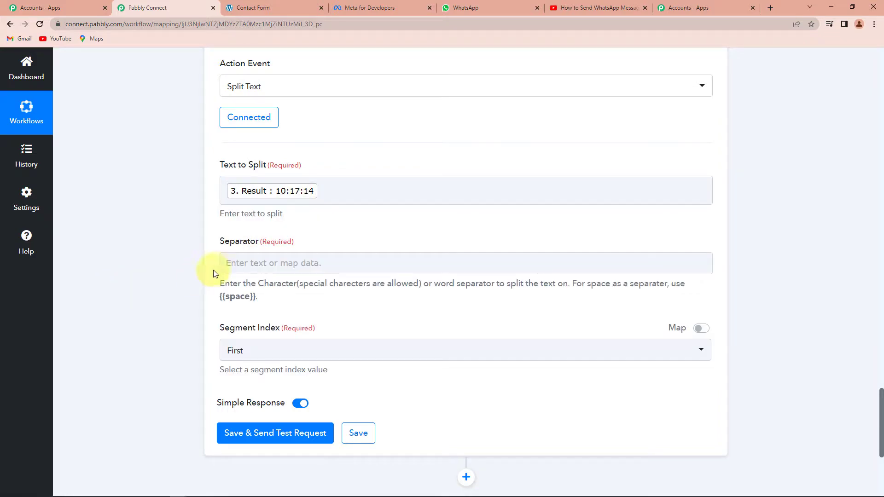
# - Split on ':' keeping the First segment, test to get 10, and add another action step
pyautogui.click(229, 262)
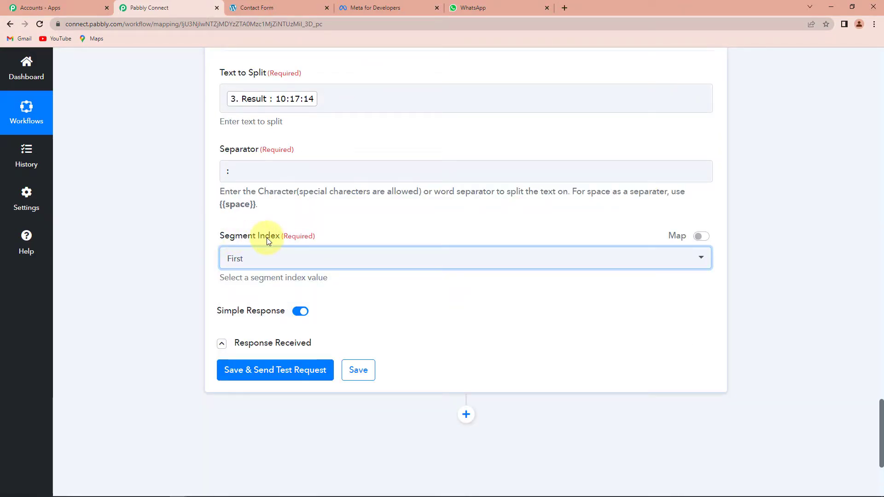
pyautogui.click(238, 259)
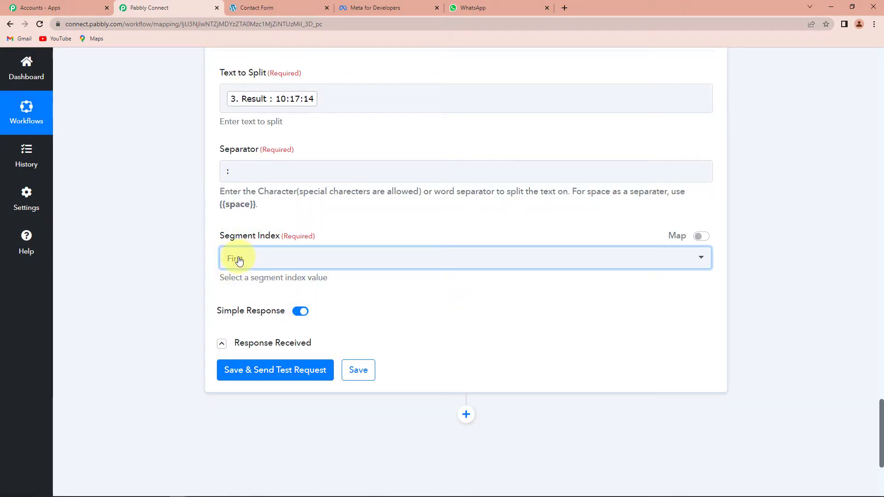
pyautogui.click(242, 372)
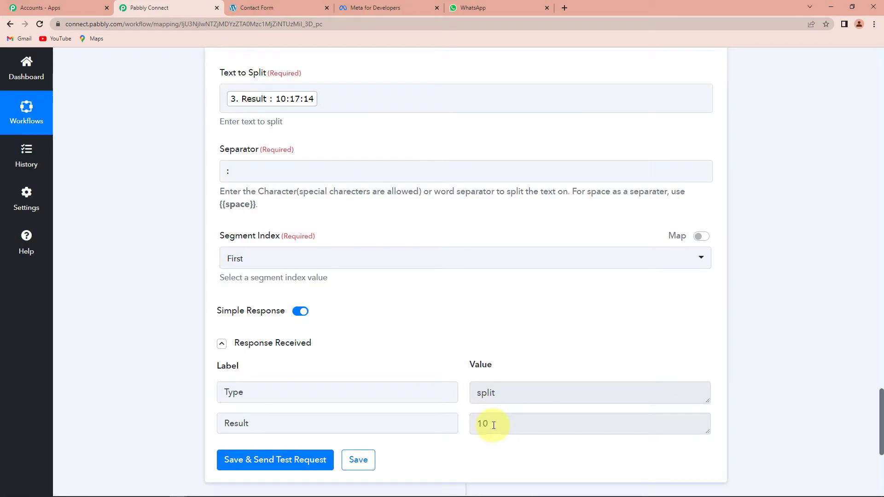
pyautogui.moveTo(494, 426); pyautogui.dragTo(479, 422)
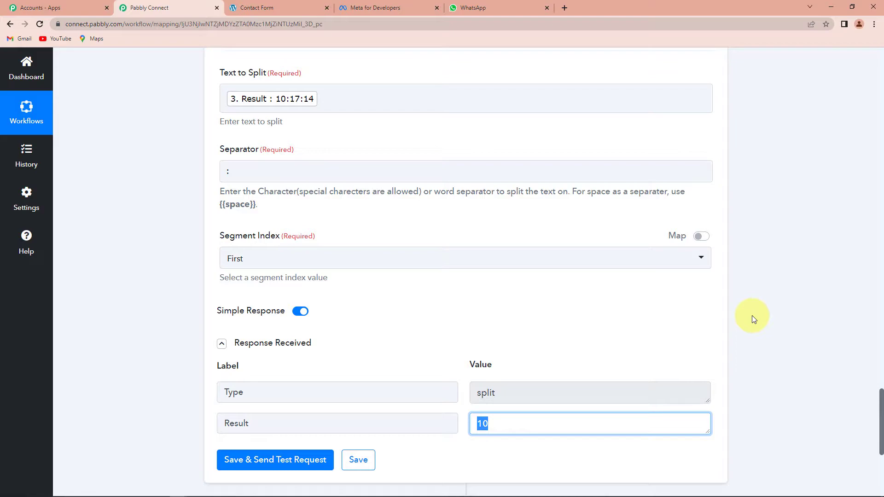
pyautogui.scroll(-5, 753, 315)
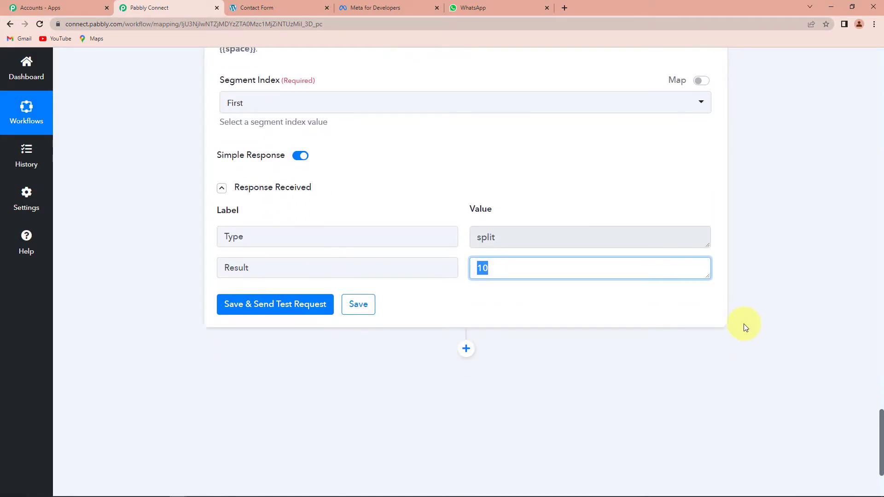
pyautogui.click(466, 275)
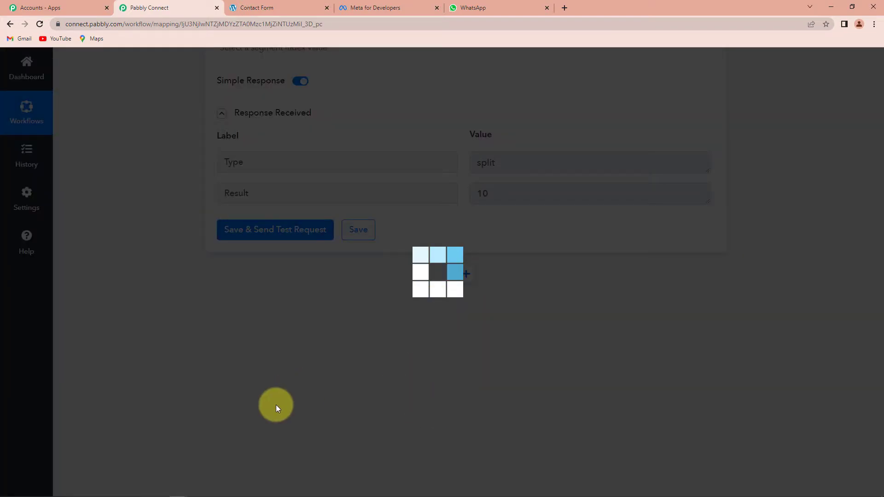
# - Add a Filter by Pabbly step with condition 4. Result Greater than 18
pyautogui.click(255, 399)
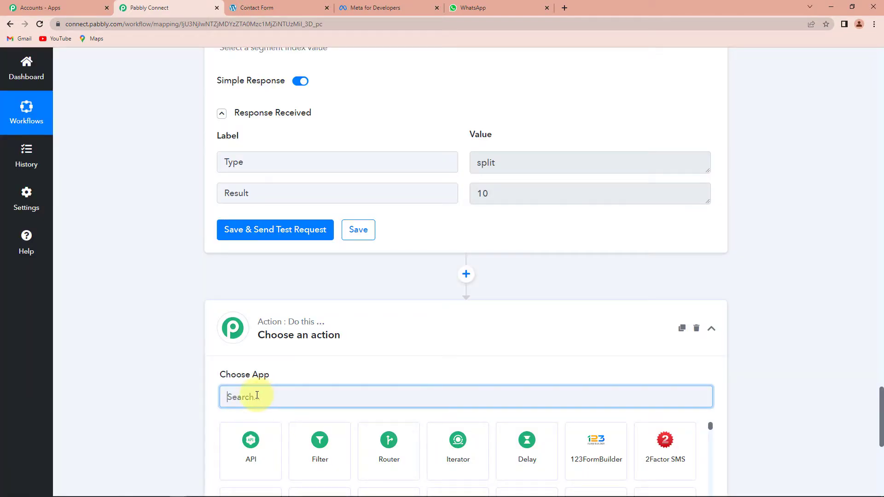
pyautogui.click(320, 449)
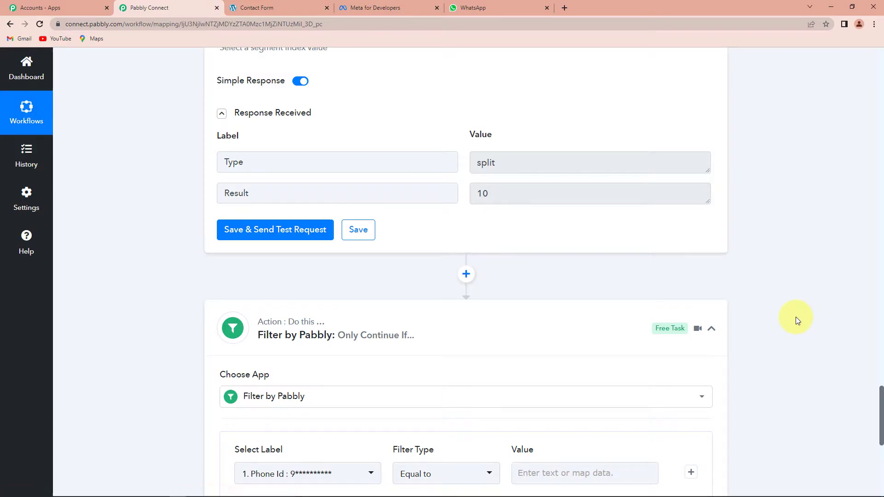
pyautogui.click(368, 242)
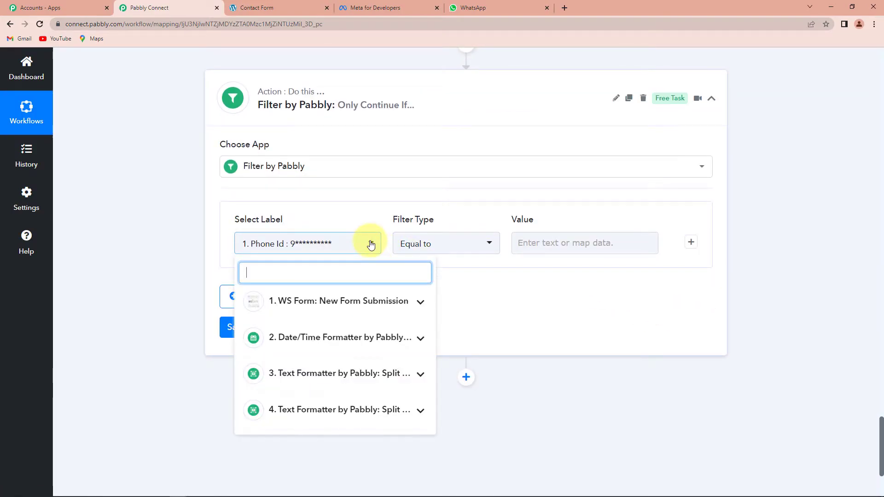
pyautogui.click(297, 411)
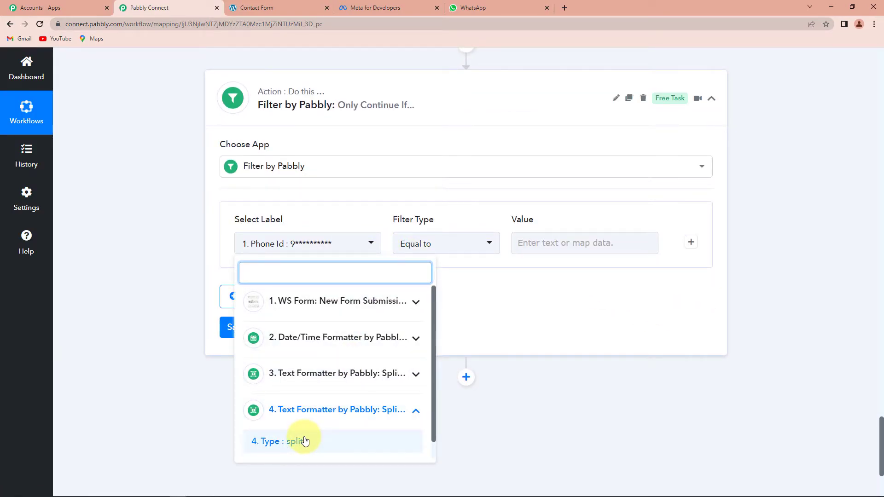
pyautogui.scroll(-1, 290, 449)
pyautogui.click(283, 452)
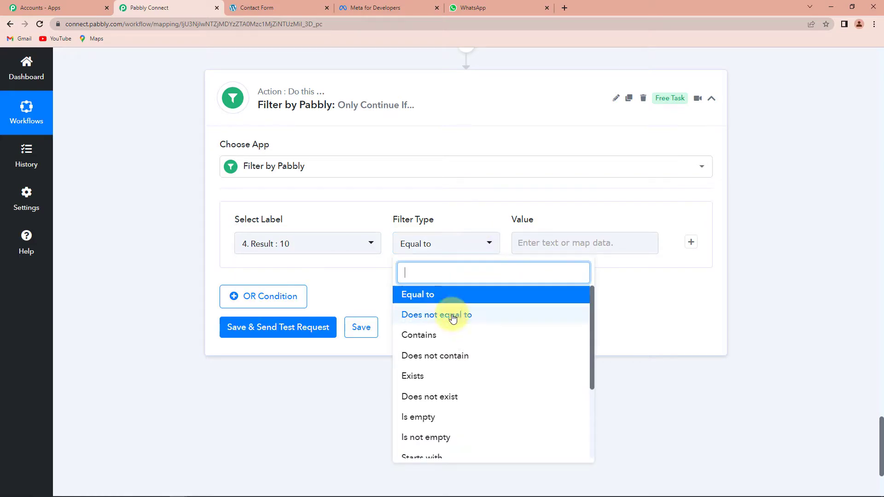
pyautogui.scroll(-1, 441, 417)
pyautogui.scroll(-2, 442, 418)
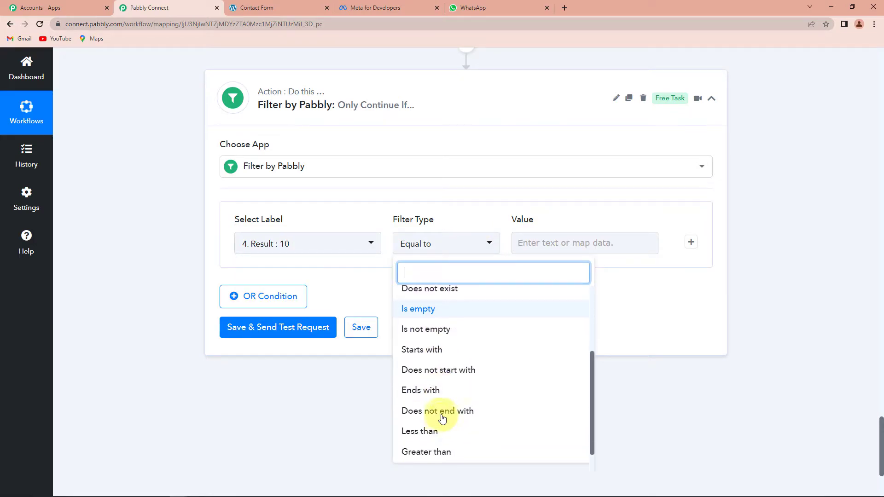
pyautogui.click(434, 444)
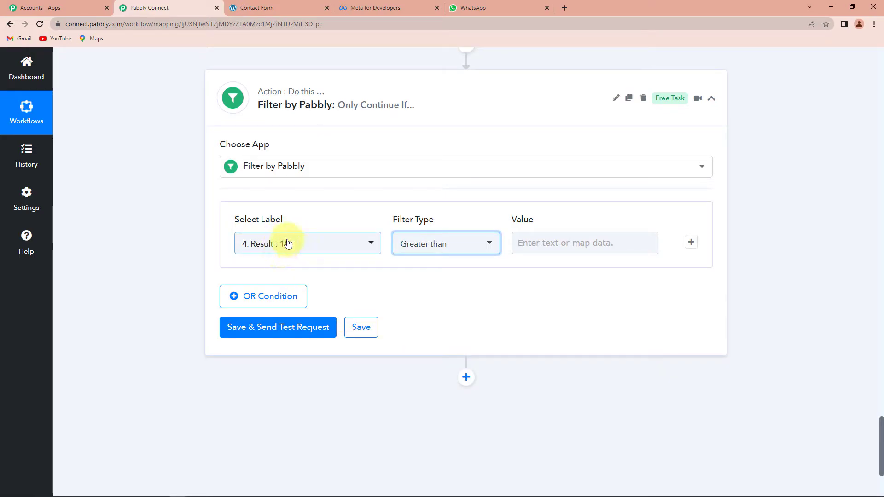
pyautogui.click(519, 243)
pyautogui.write('18')
pyautogui.click(744, 267)
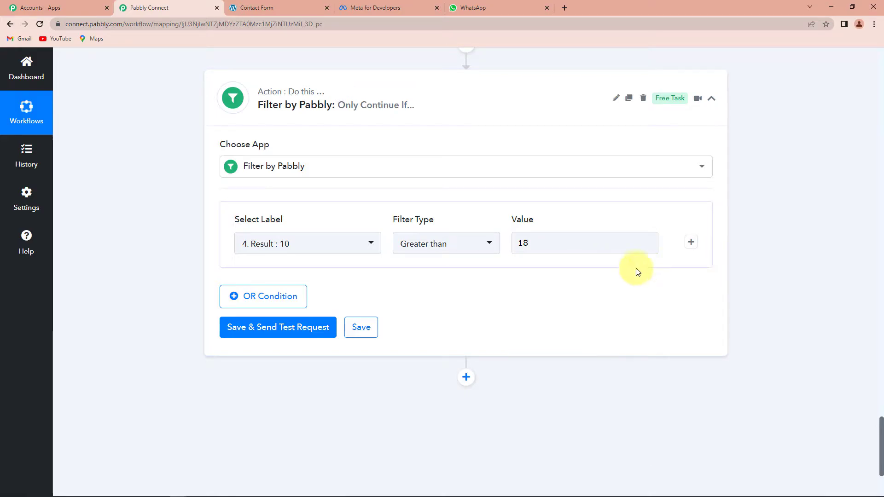
pyautogui.click(151, 257)
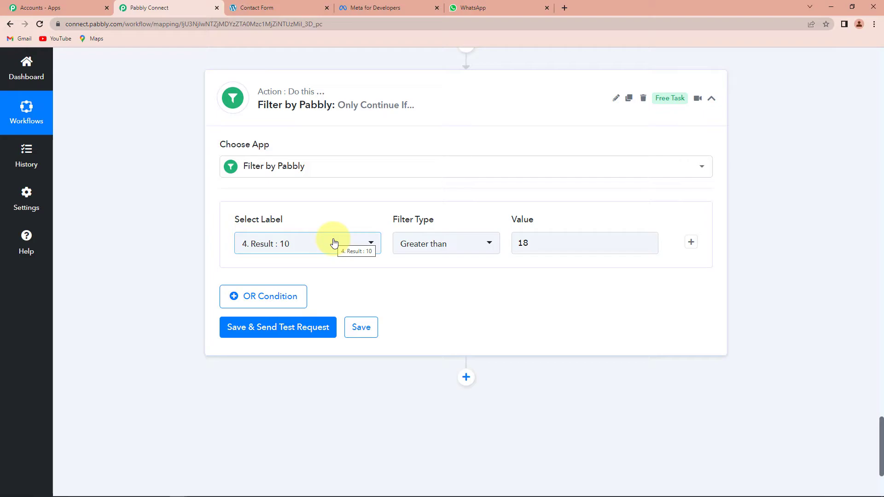
# - Add a second AND condition: 4. Result Less than 10
pyautogui.click(691, 243)
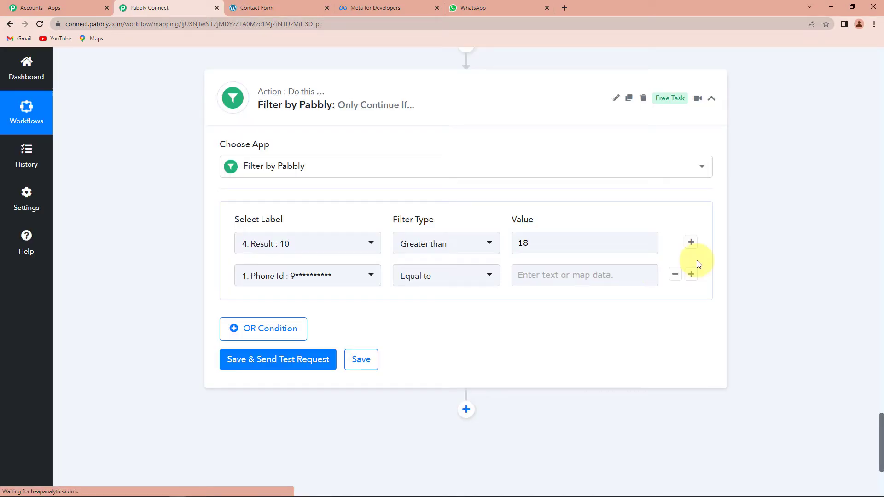
pyautogui.click(374, 278)
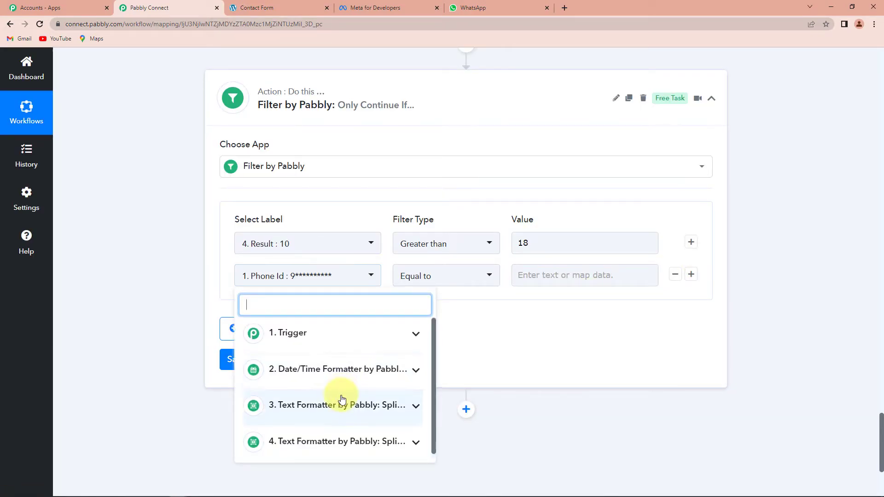
pyautogui.click(310, 452)
pyautogui.click(313, 446)
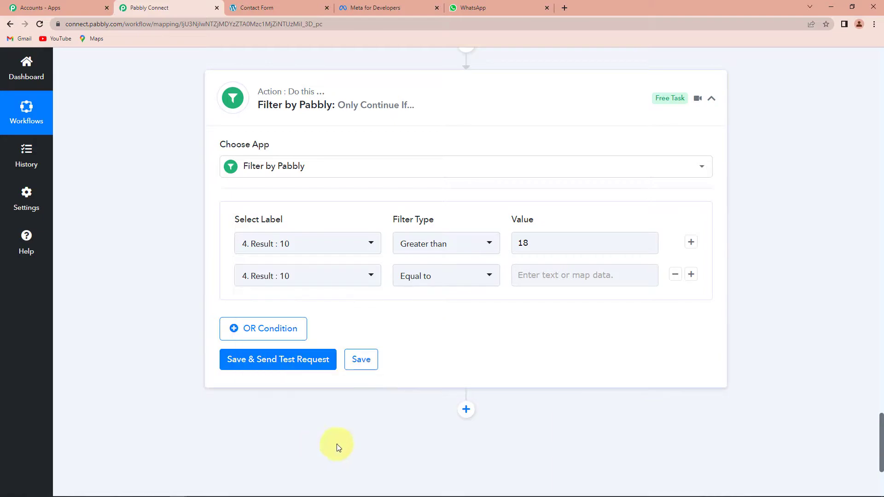
pyautogui.click(484, 277)
pyautogui.scroll(-5, 442, 391)
pyautogui.click(428, 428)
pyautogui.click(528, 276)
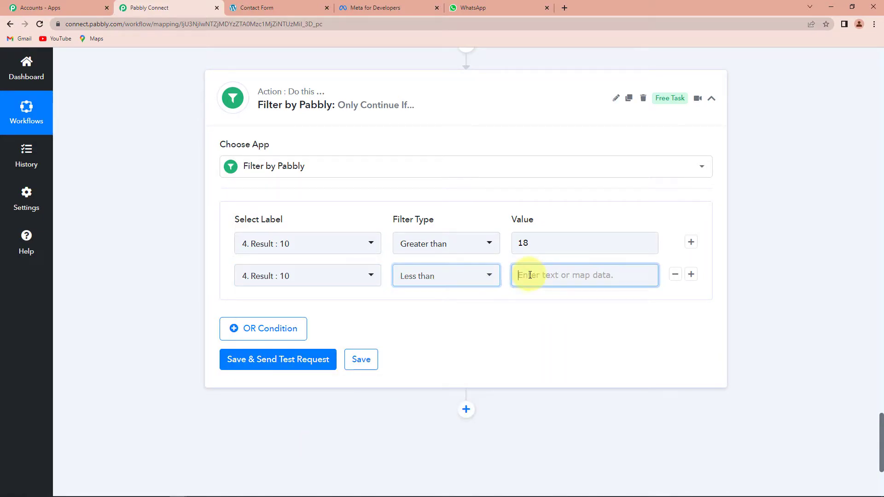
pyautogui.write('10')
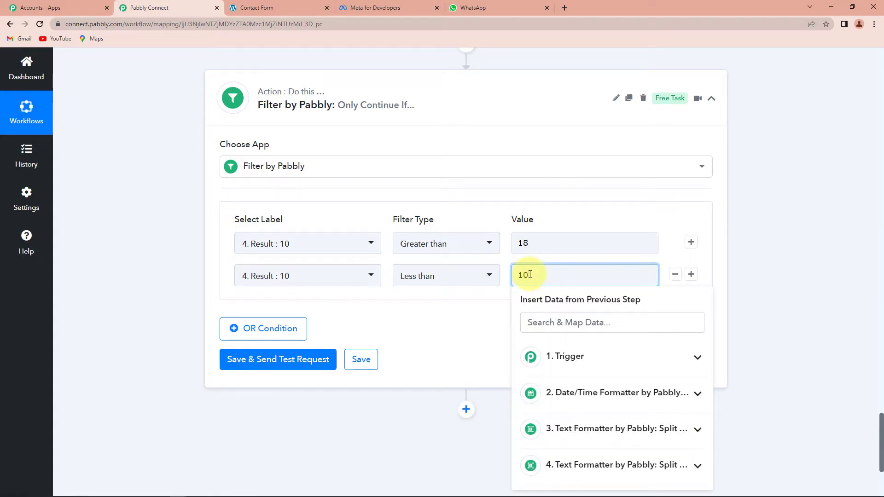
pyautogui.click(809, 296)
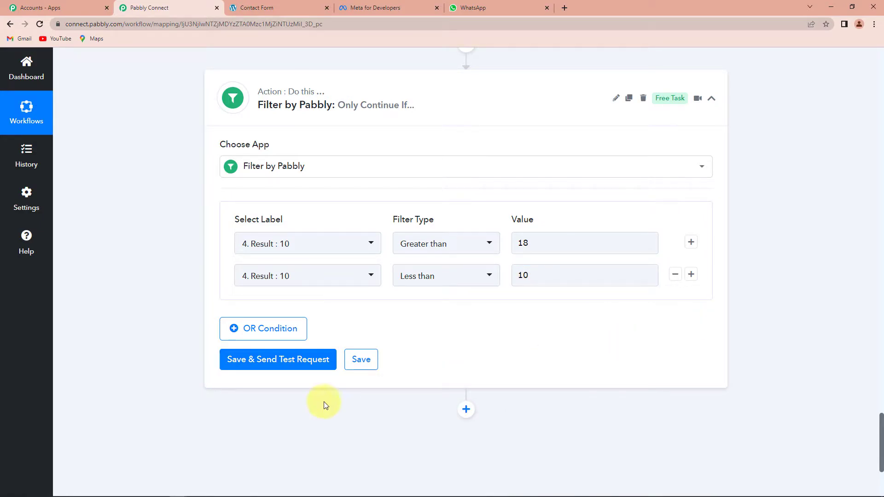
# - Test the filter, which reports 'Condition is false', and check the values
pyautogui.click(256, 360)
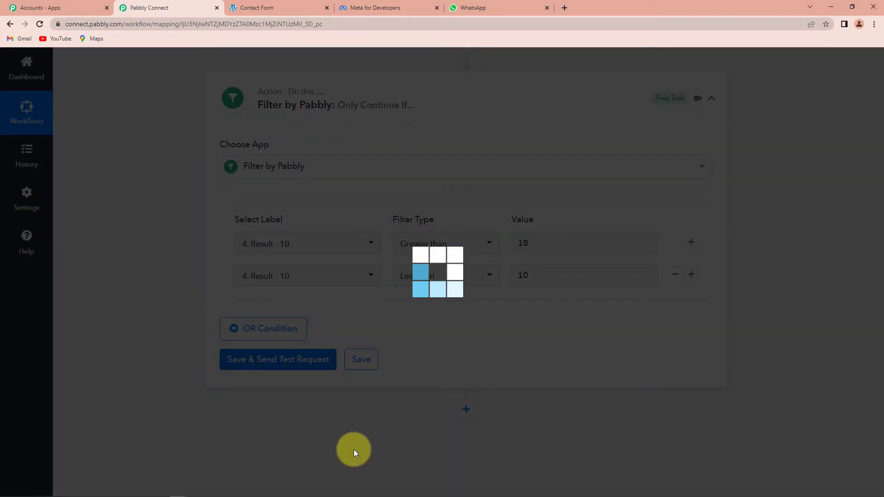
pyautogui.scroll(-2, 737, 370)
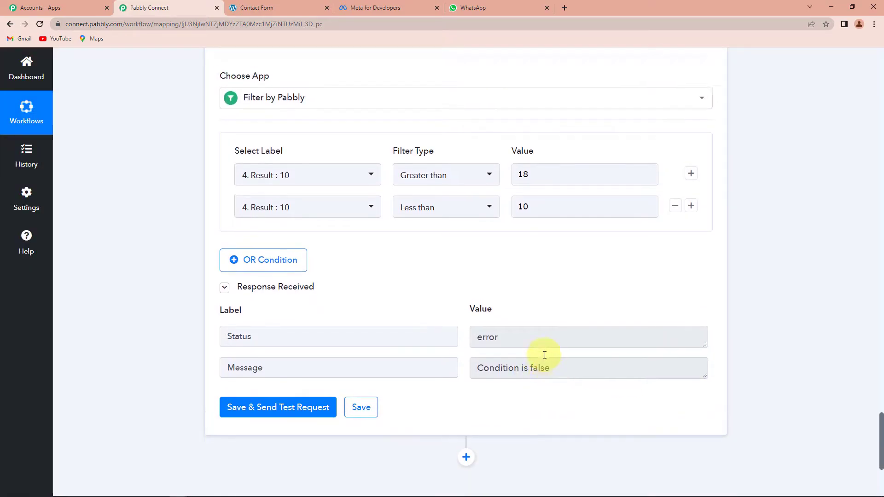
pyautogui.scroll(1, 483, 322)
pyautogui.click(563, 231)
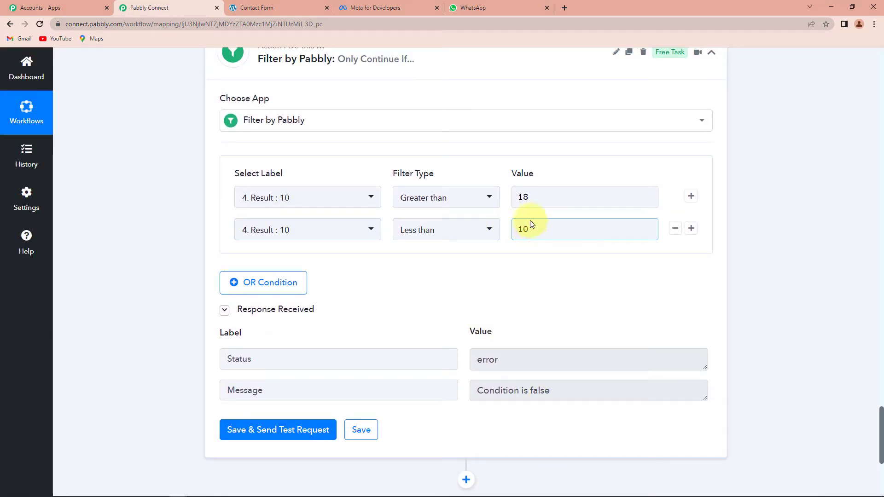
pyautogui.click(755, 249)
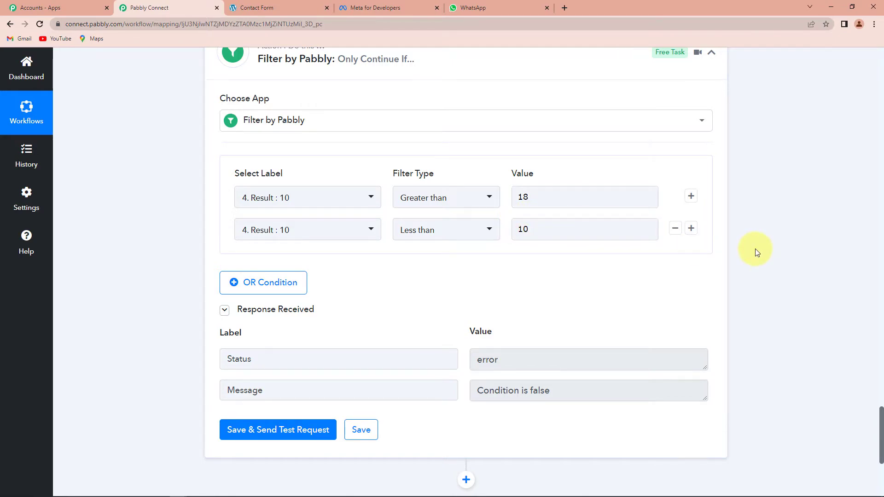
pyautogui.scroll(-2, 755, 249)
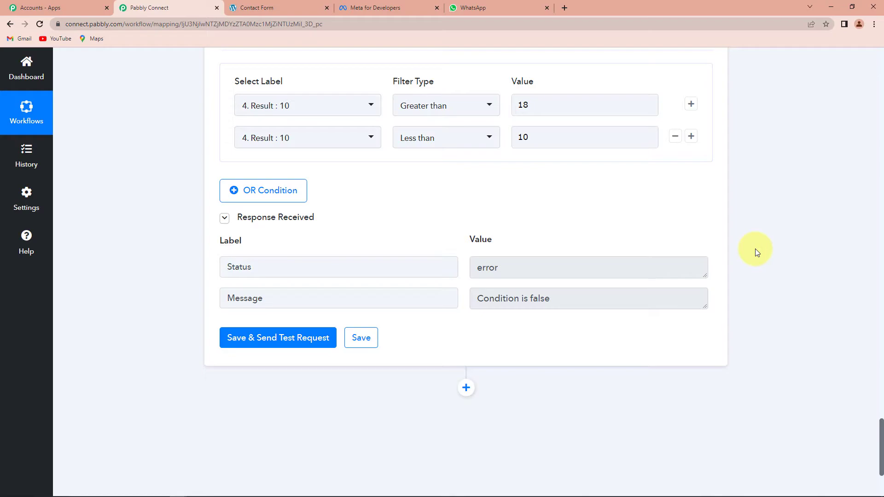
pyautogui.scroll(-3, 757, 252)
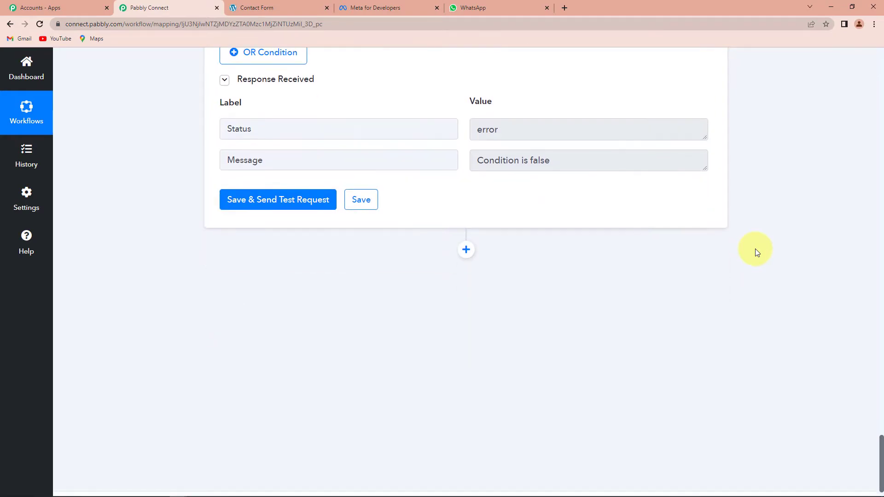
# - Add a WhatsApp Cloud API action step with the Send Template Message event
pyautogui.click(466, 250)
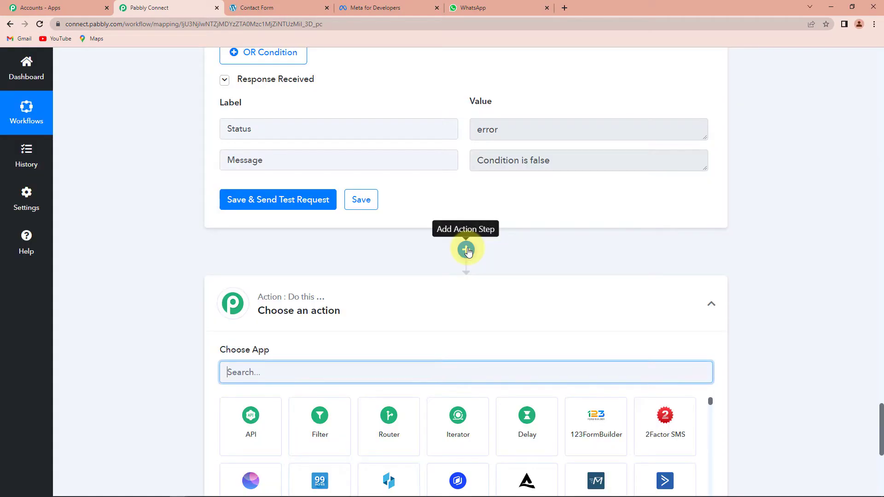
pyautogui.write('wha')
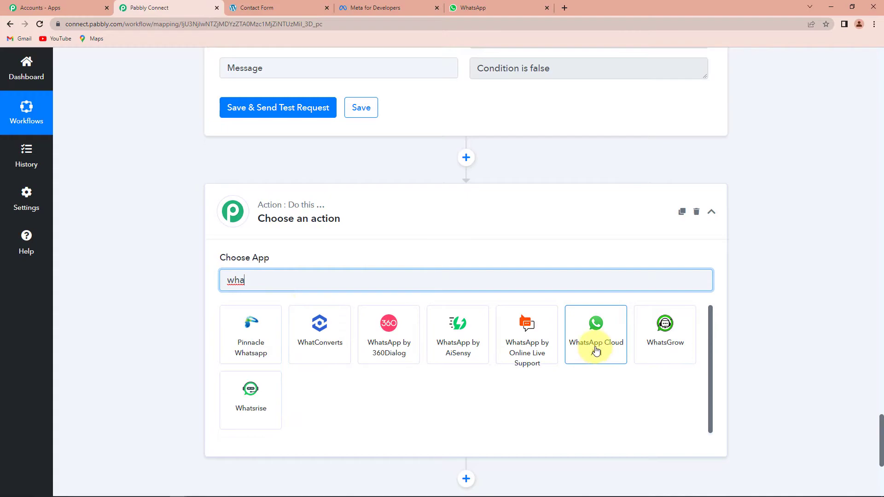
pyautogui.click(594, 347)
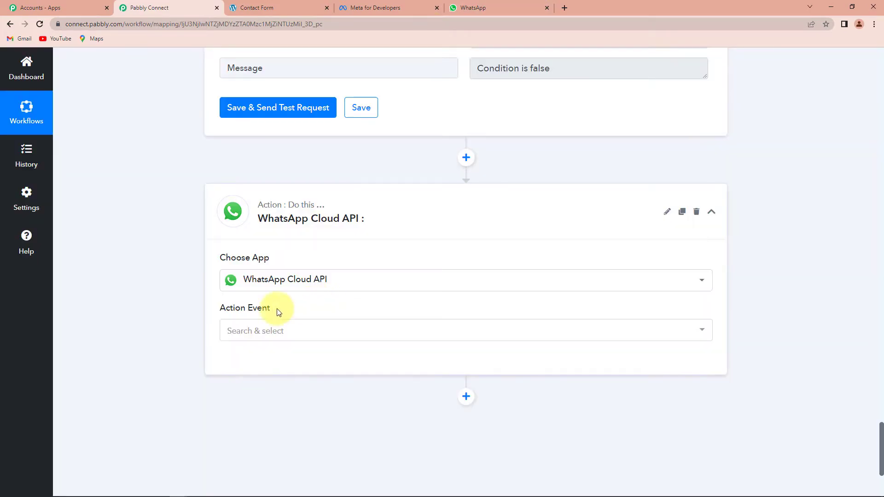
pyautogui.click(251, 332)
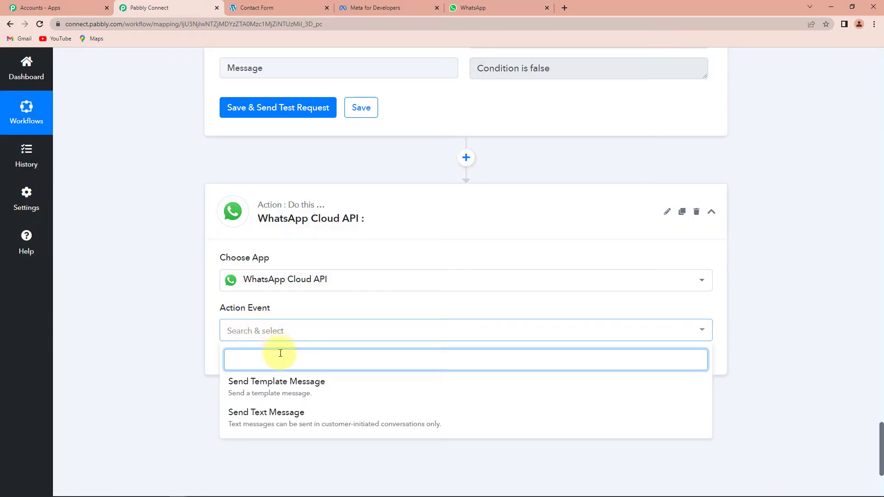
pyautogui.click(267, 386)
# - Start a new WhatsApp Cloud API connection and switch to the Meta for Developers tab
pyautogui.click(243, 361)
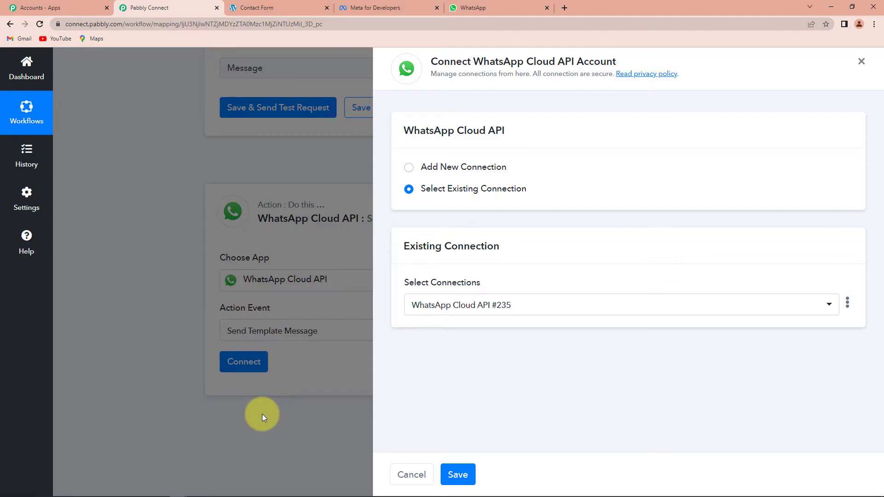
pyautogui.click(408, 168)
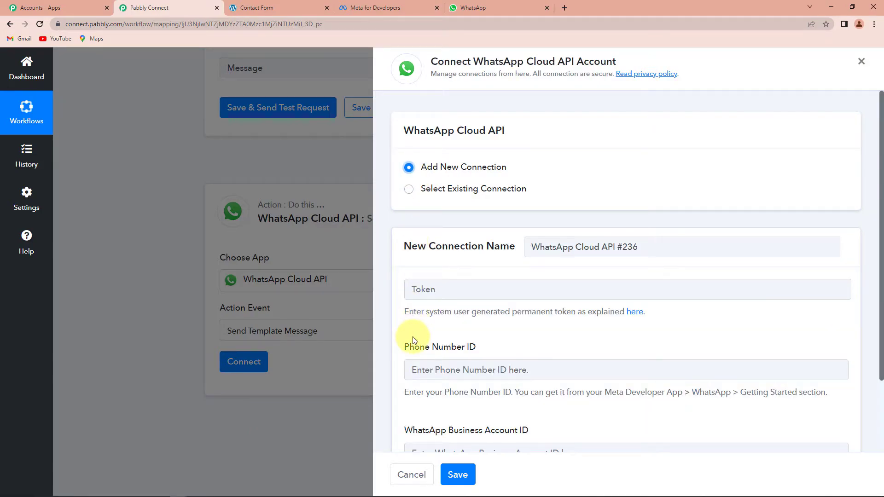
pyautogui.scroll(-2, 545, 323)
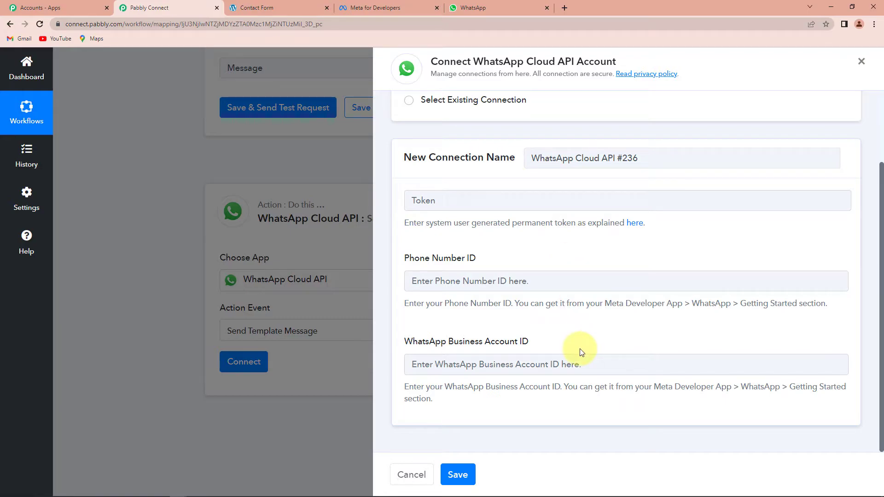
pyautogui.click(377, 8)
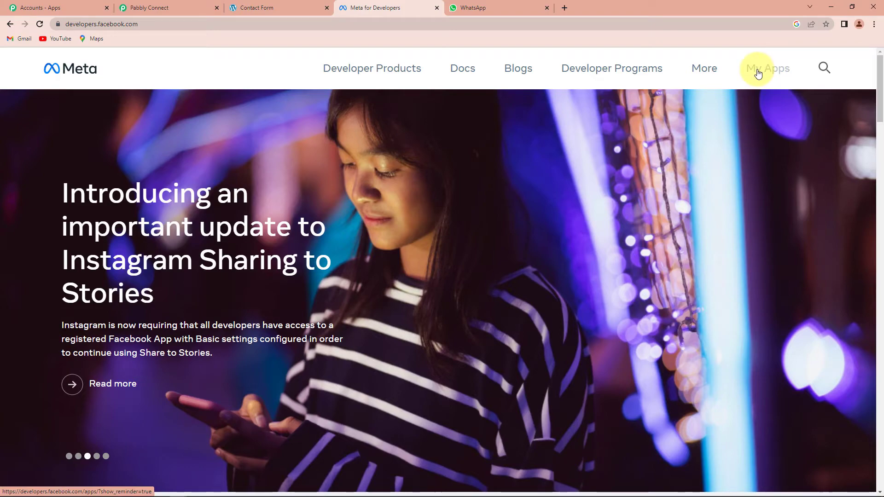
# - Open MyConnectMsg App's WhatsApp Getting started page in Meta for Developers
pyautogui.click(768, 70)
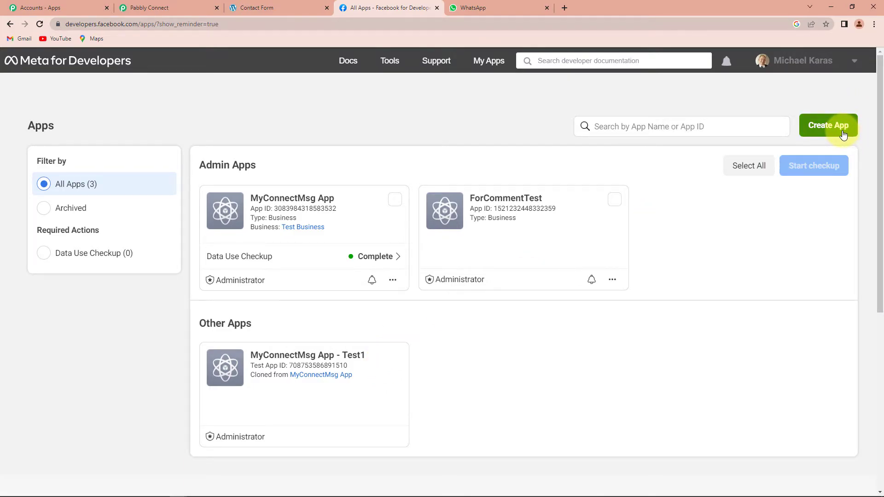
pyautogui.click(265, 199)
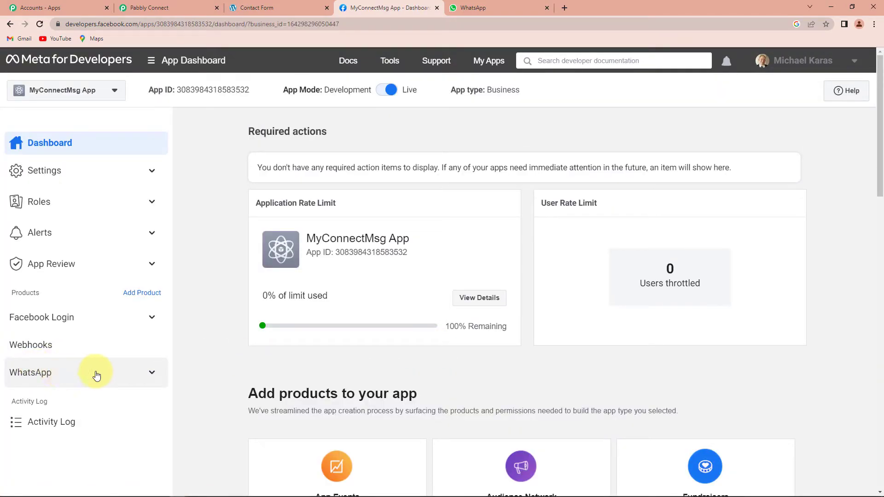
pyautogui.click(152, 374)
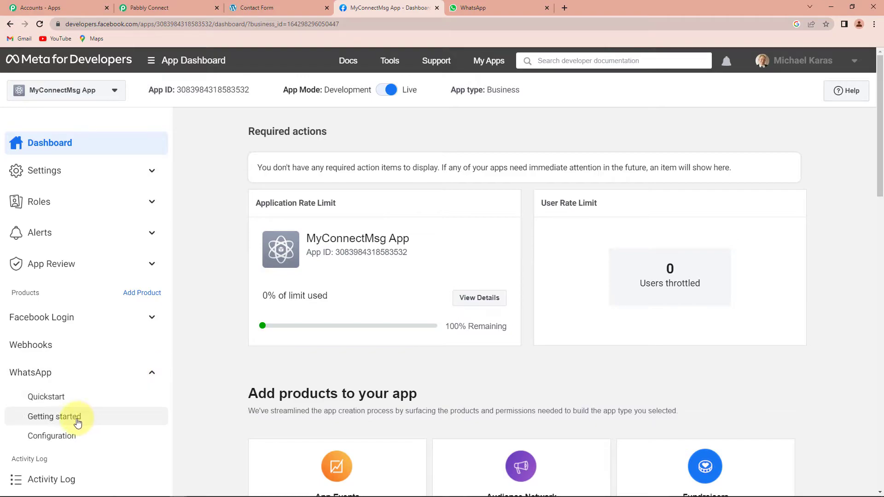
pyautogui.click(66, 421)
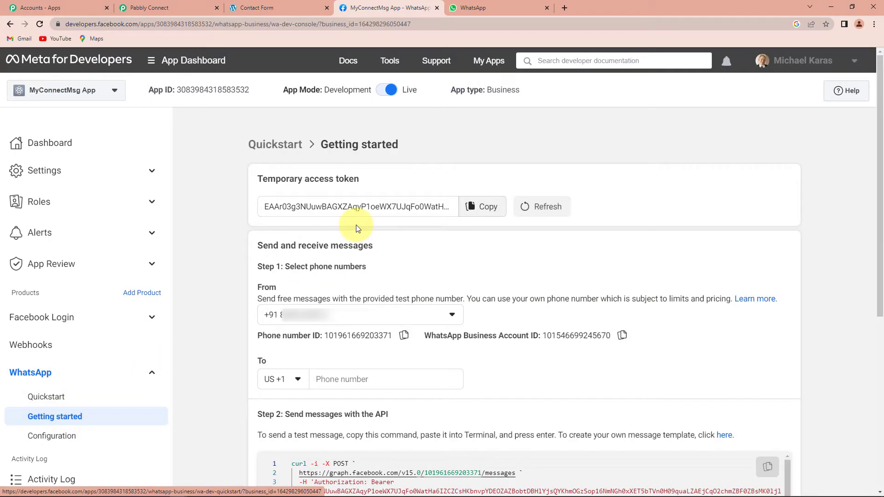
pyautogui.scroll(-1, 355, 247)
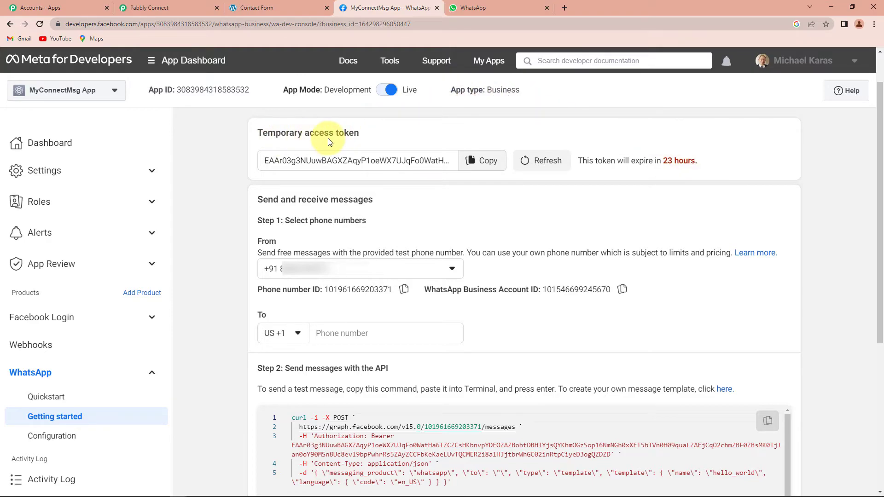
# - Copy the access token and phone number ID into the Pabbly connection's Token and Phone Number ID fields
pyautogui.click(485, 161)
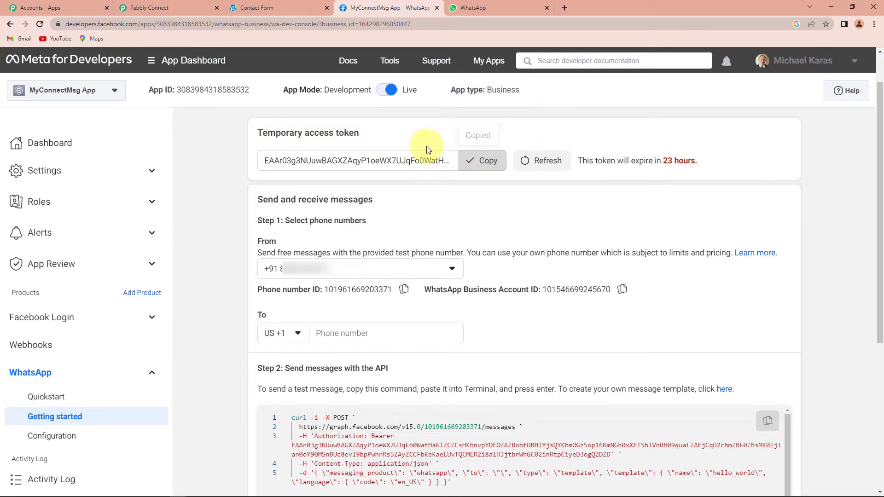
pyautogui.click(203, 9)
pyautogui.click(412, 198)
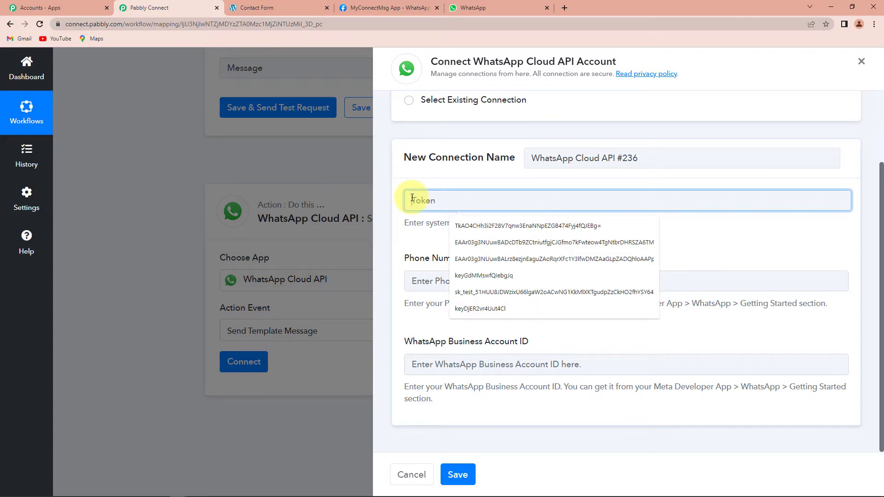
pyautogui.hotkey('ctrl', 'v')
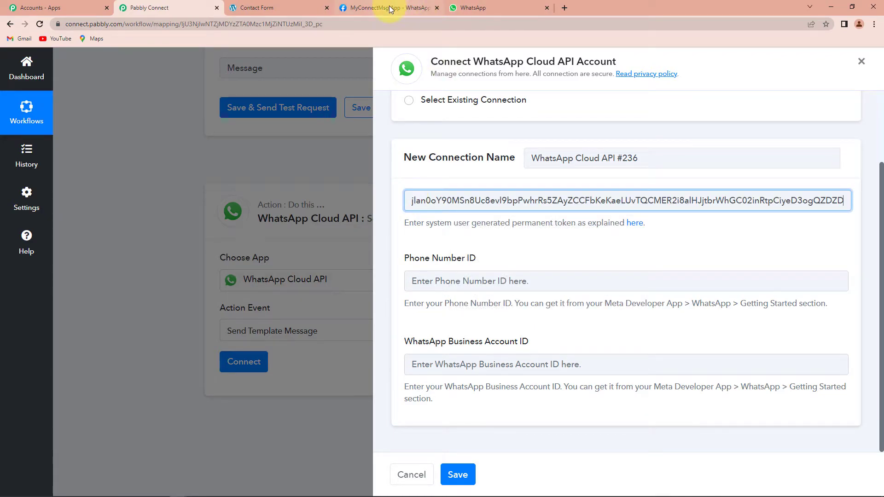
pyautogui.click(404, 8)
pyautogui.click(404, 289)
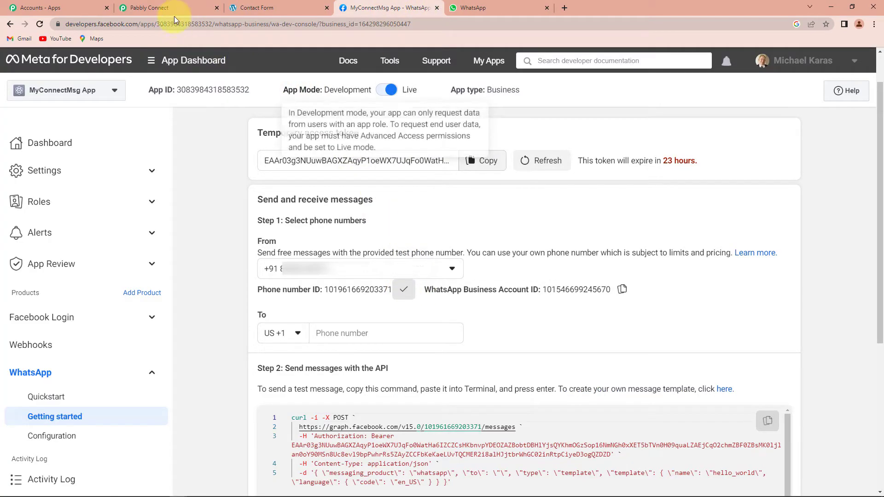
pyautogui.click(157, 8)
pyautogui.click(466, 286)
pyautogui.hotkey('ctrl', 'v')
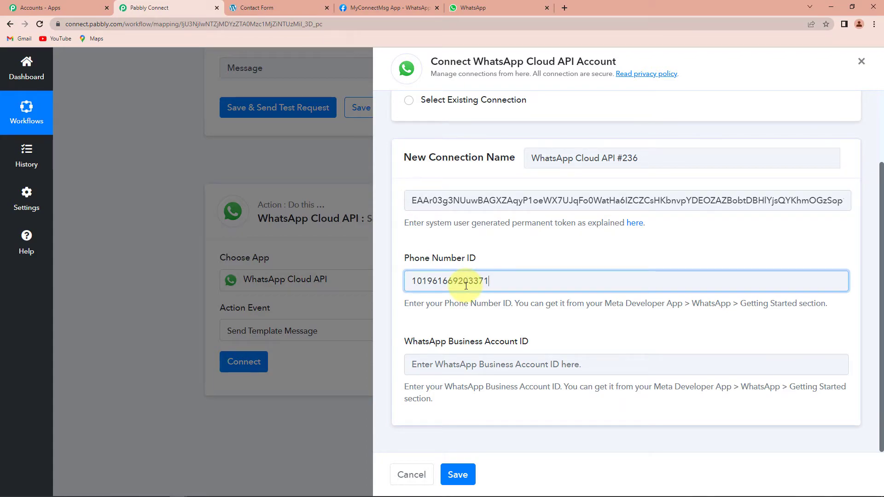
# - Paste the WhatsApp Business Account ID into its field and save the connection
pyautogui.click(407, 10)
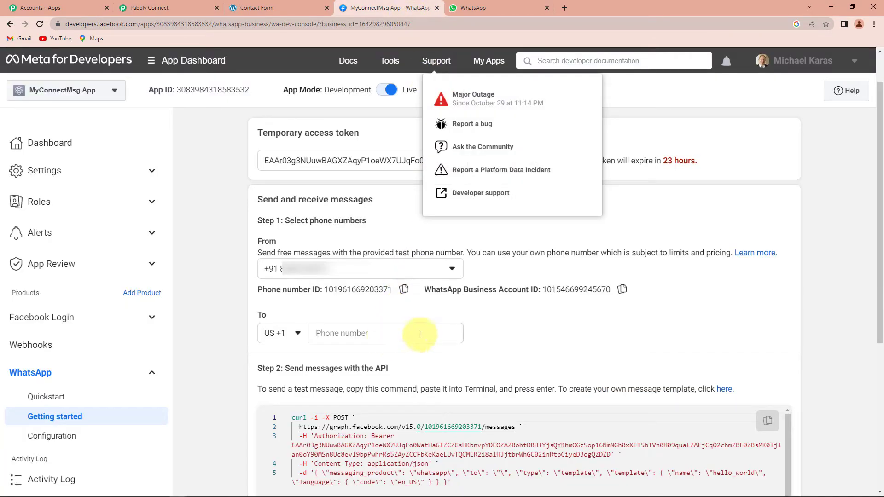
pyautogui.click(620, 289)
pyautogui.click(151, 8)
pyautogui.click(431, 364)
pyautogui.hotkey('ctrl', 'v')
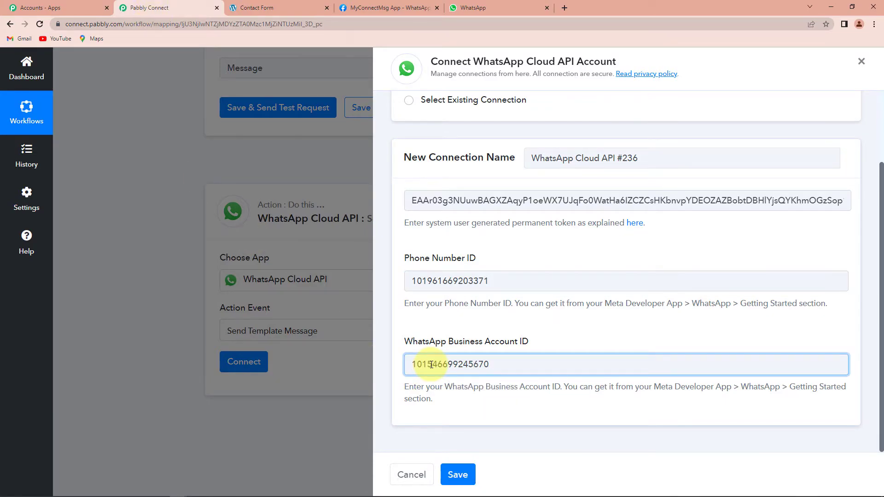
pyautogui.click(458, 475)
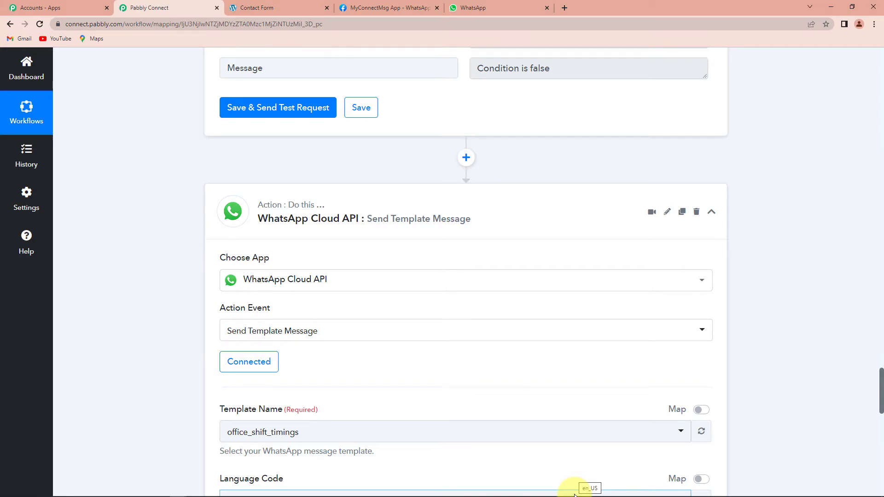
pyautogui.scroll(-5, 419, 403)
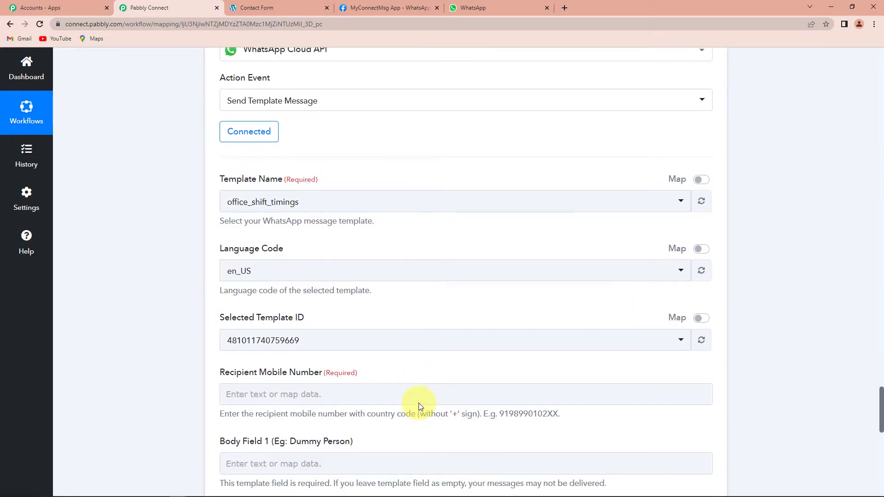
pyautogui.scroll(-1, 419, 402)
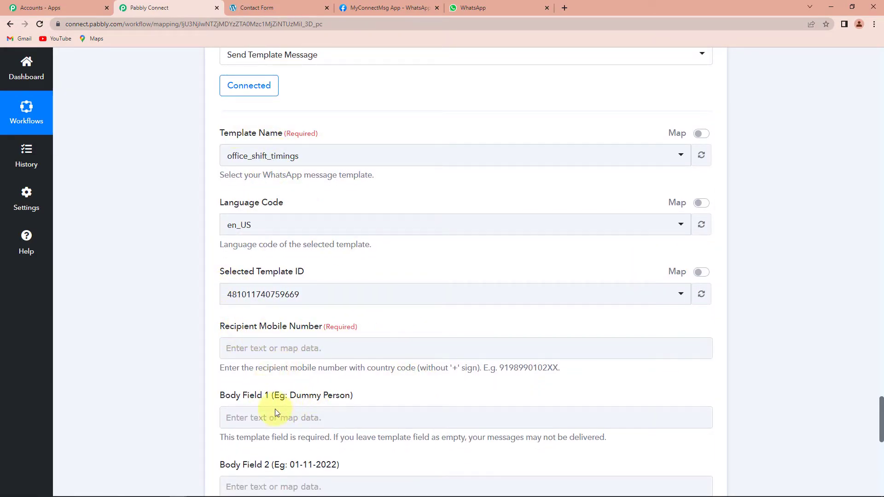
pyautogui.scroll(-2, 428, 384)
pyautogui.scroll(2, 424, 366)
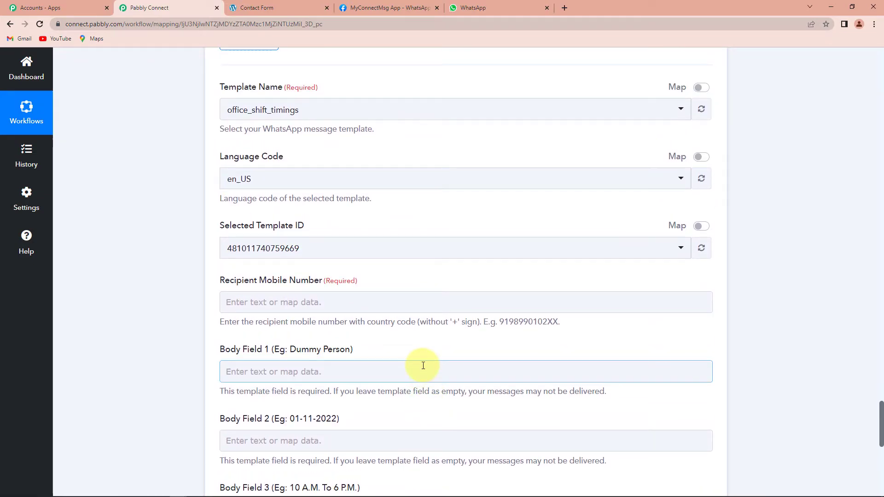
pyautogui.scroll(1, 423, 365)
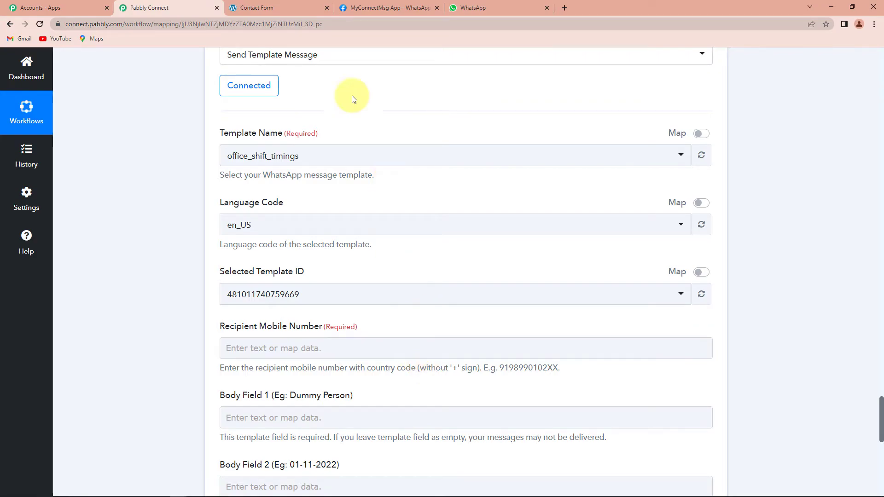
pyautogui.click(373, 10)
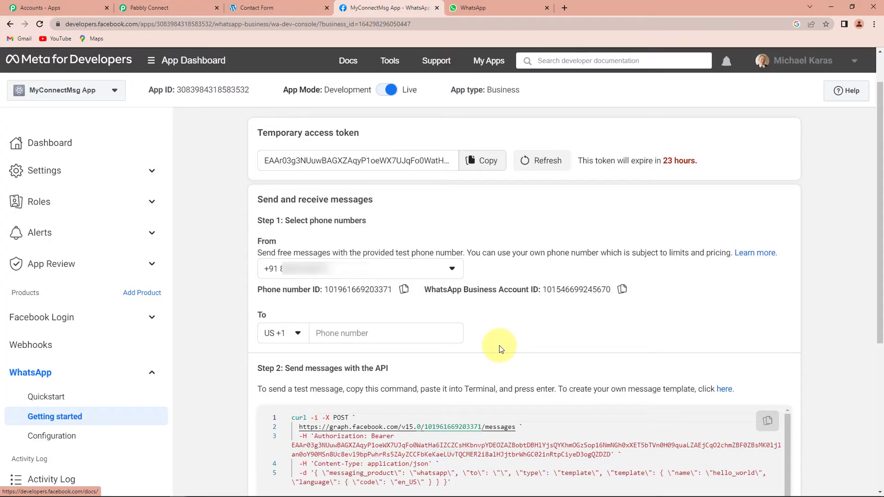
# - Follow Step 2's 'here' link to open WhatsApp Manager's message templates list
pyautogui.scroll(-1, 460, 343)
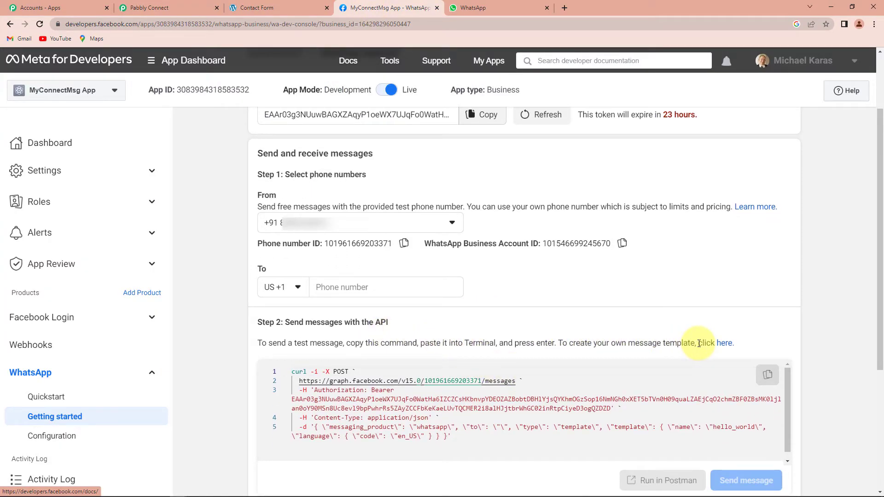
pyautogui.click(726, 345)
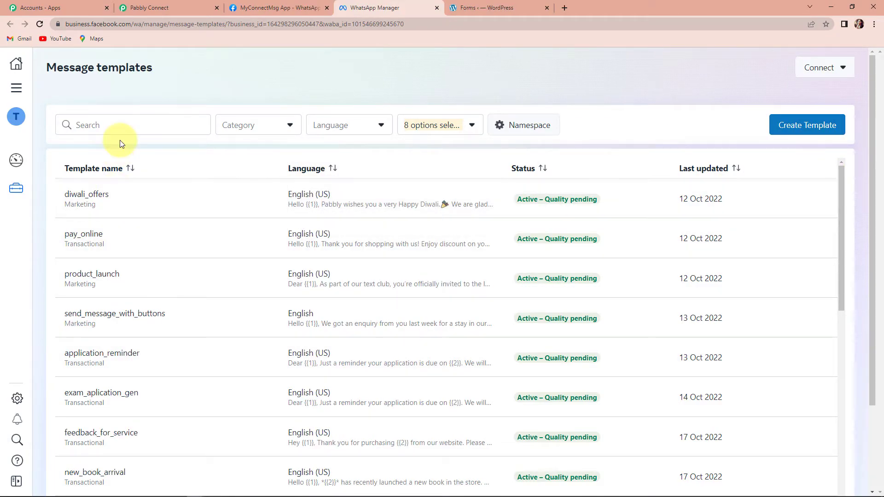
pyautogui.click(120, 126)
pyautogui.write('out')
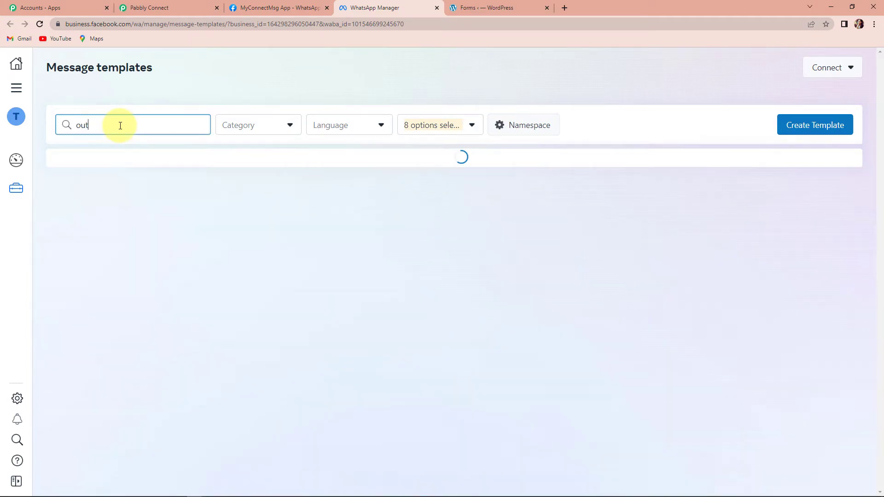
pyautogui.write('_of')
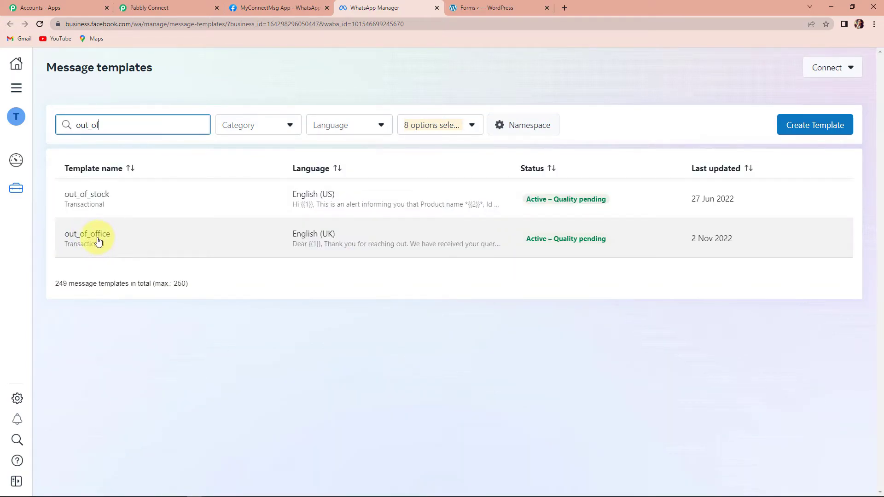
pyautogui.click(96, 238)
pyautogui.scroll(-2, 438, 290)
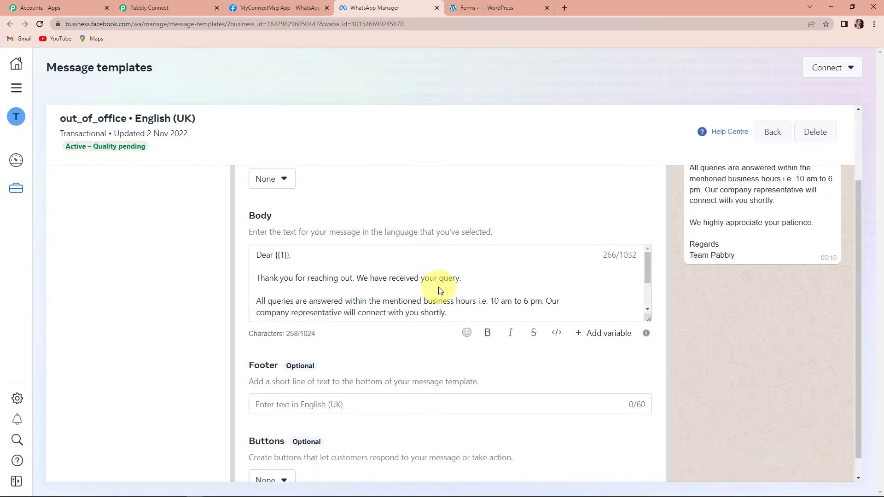
pyautogui.scroll(1, 308, 204)
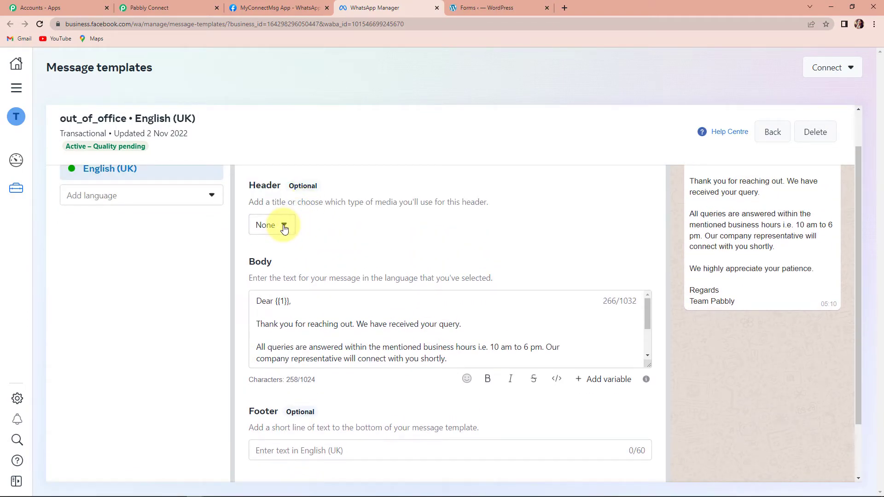
pyautogui.click(284, 227)
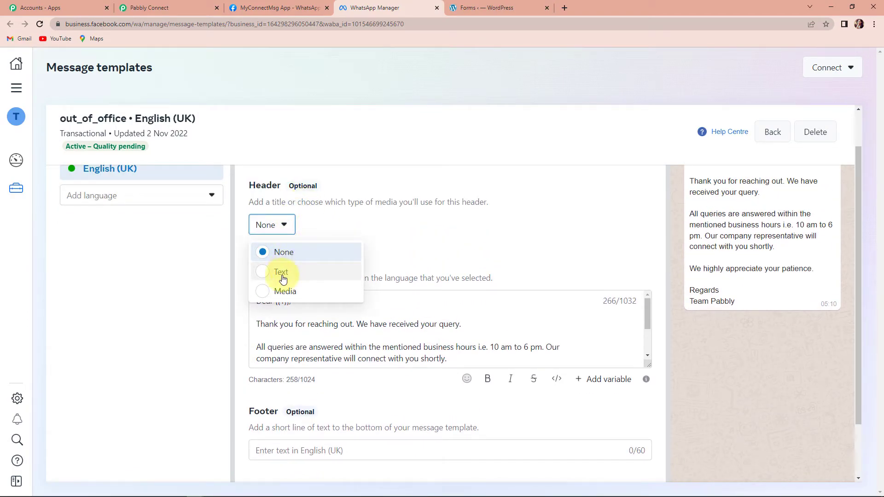
pyautogui.click(263, 295)
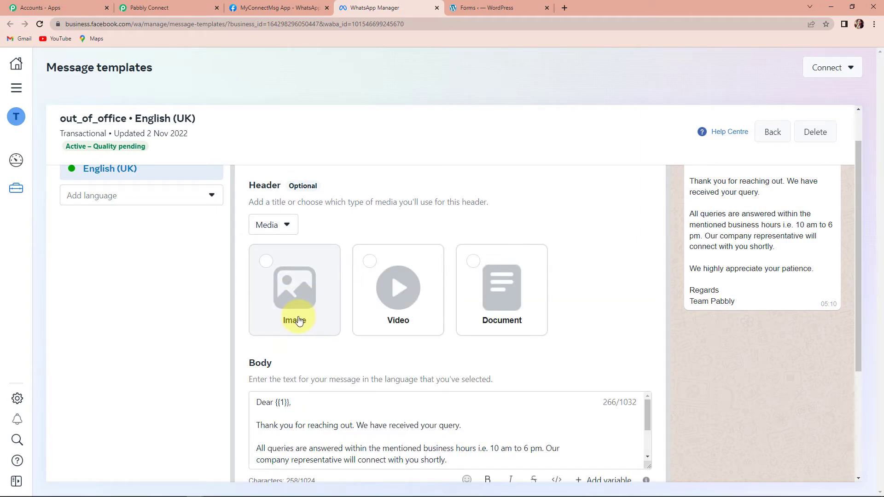
pyautogui.click(289, 224)
pyautogui.click(258, 252)
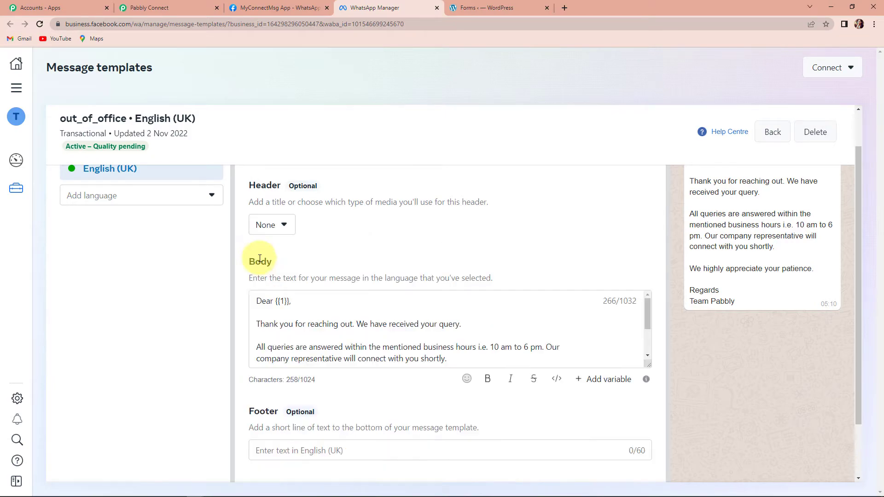
pyautogui.scroll(-1, 296, 297)
# - Enlarge the out_of_office Body box to read its full text, then return to Pabbly Connect
pyautogui.moveTo(648, 365); pyautogui.dragTo(651, 446)
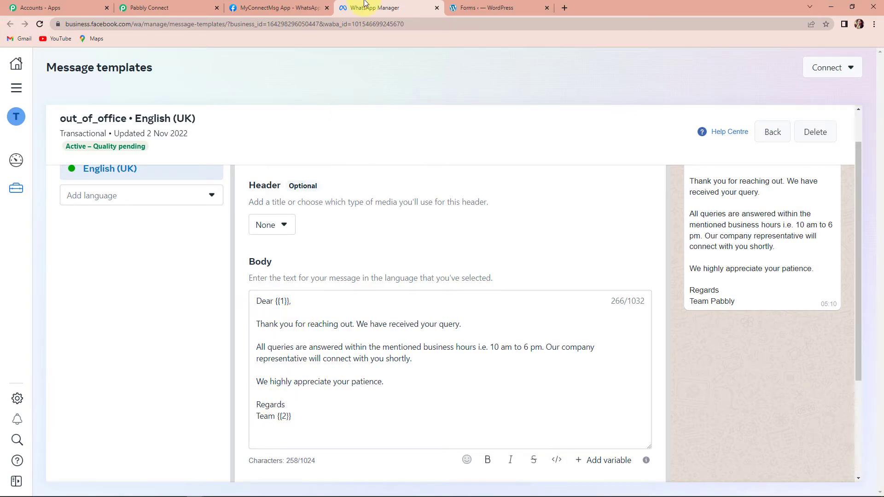
pyautogui.scroll(1, 746, 346)
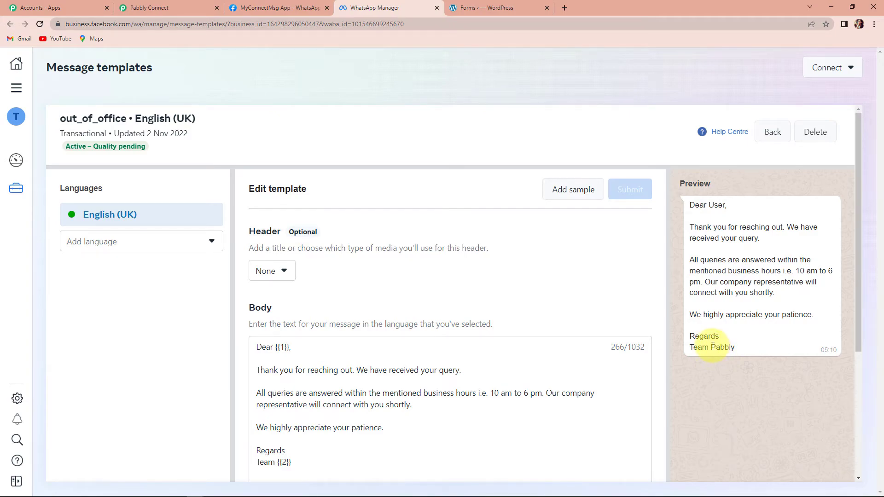
pyautogui.click(172, 5)
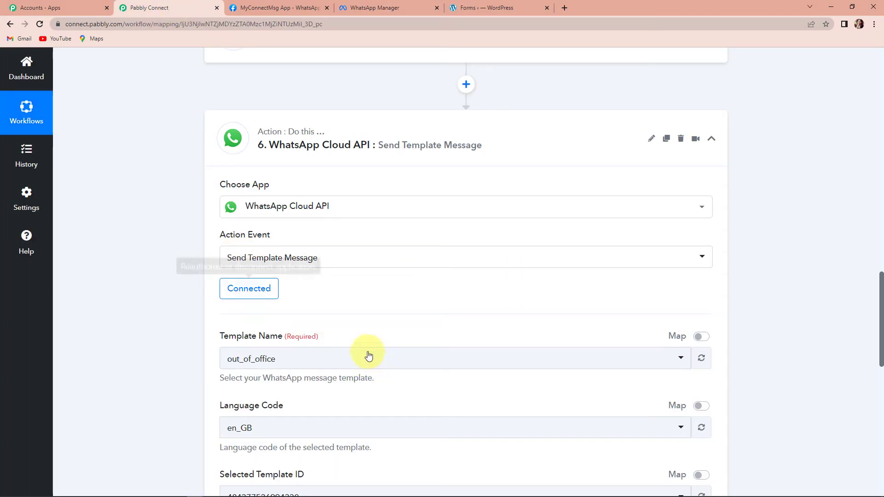
# - Set Recipient Mobile Number to 91 followed by the WS Form's Phone Id
pyautogui.scroll(-1, 372, 360)
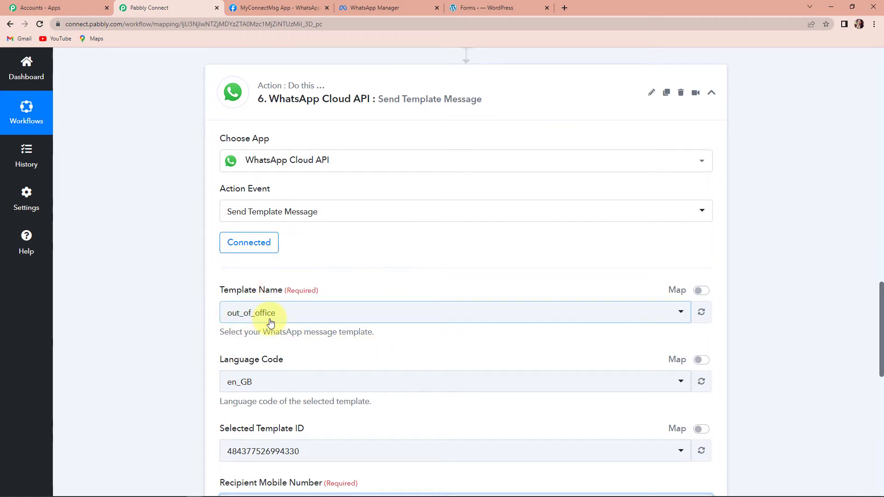
pyautogui.scroll(-4, 270, 323)
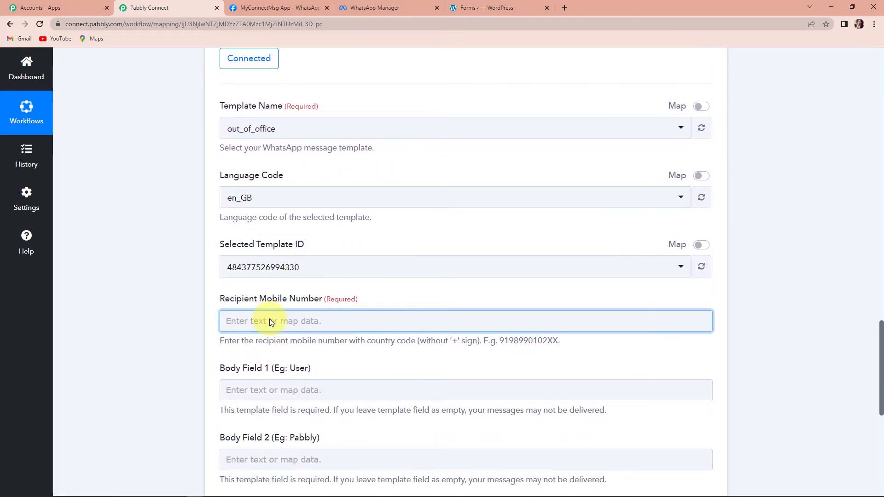
pyautogui.scroll(-2, 271, 321)
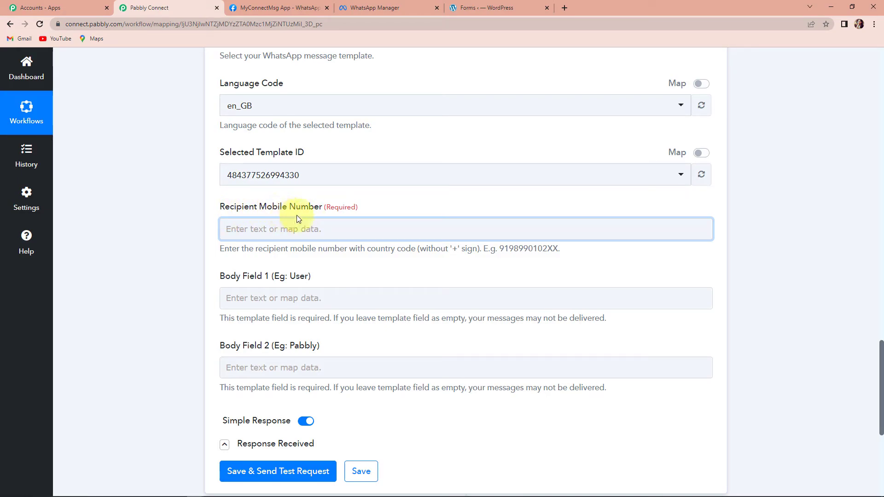
pyautogui.click(264, 225)
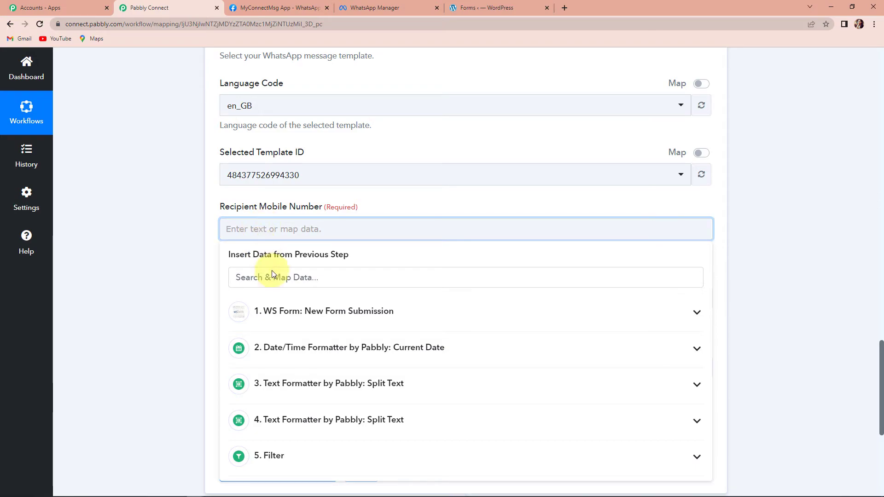
pyautogui.click(285, 322)
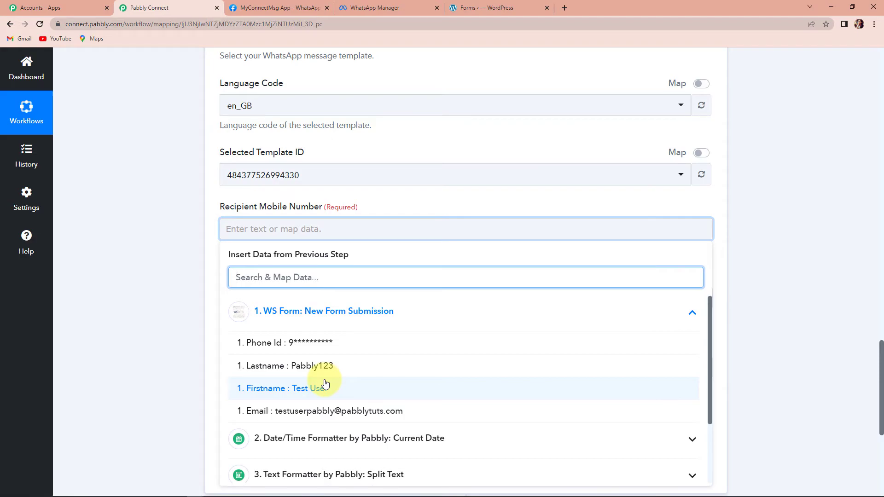
pyautogui.scroll(-2, 323, 382)
pyautogui.scroll(2, 316, 371)
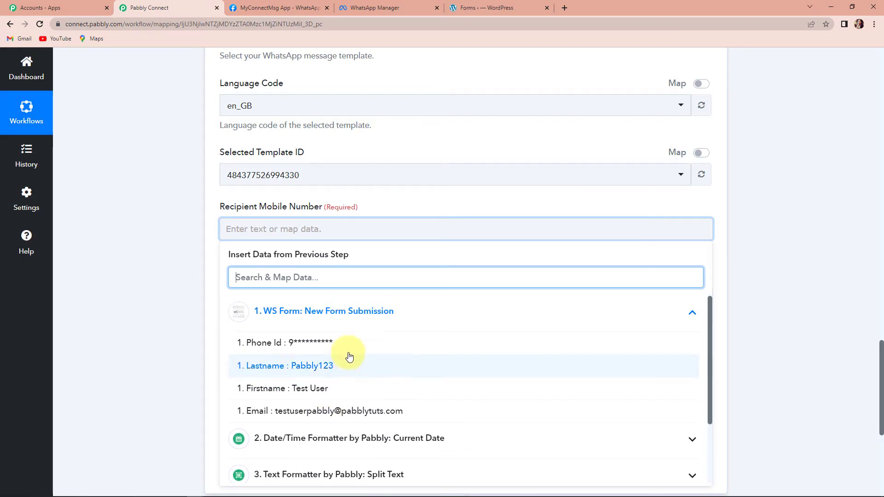
pyautogui.click(349, 349)
pyautogui.click(181, 227)
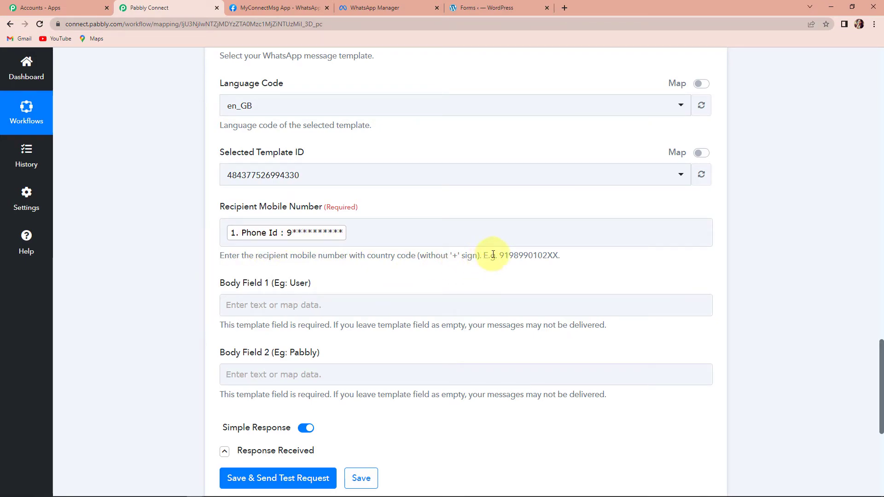
pyautogui.click(224, 235)
pyautogui.write('91')
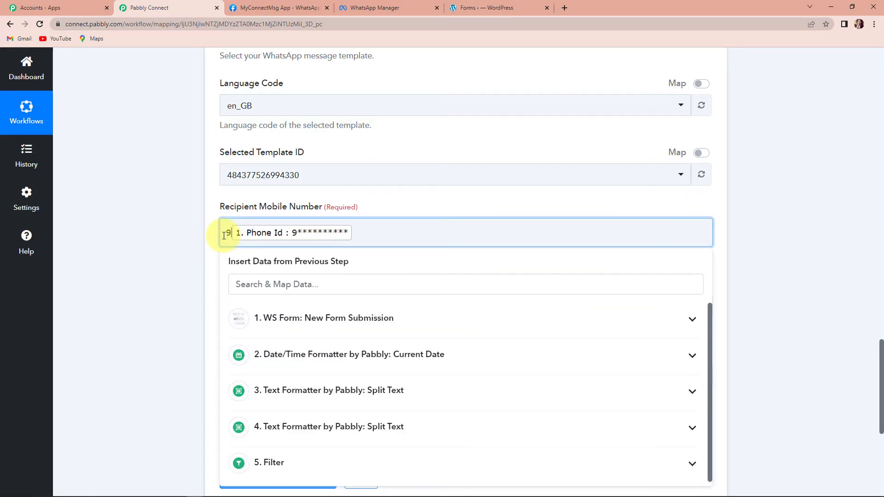
pyautogui.click(195, 253)
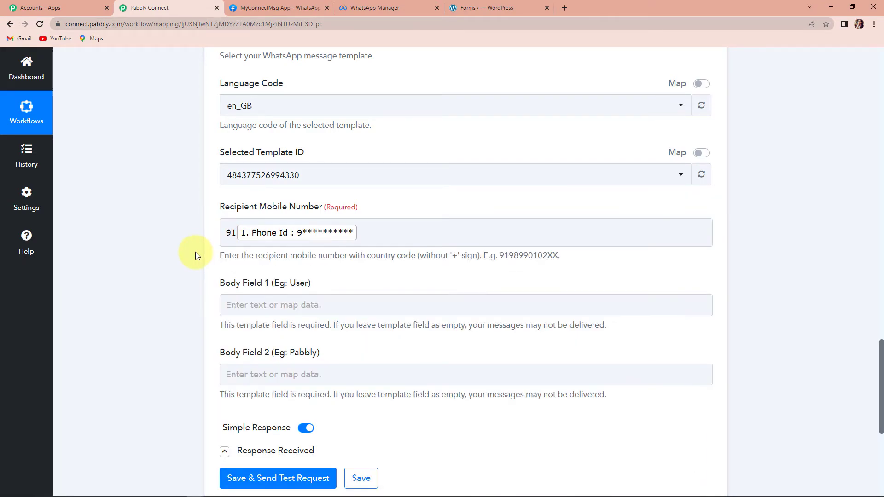
# - Map Firstname to Body Field 1, enter 'Pabbly' in Body Field 2, and send a test
pyautogui.scroll(-2, 195, 252)
pyautogui.click(257, 214)
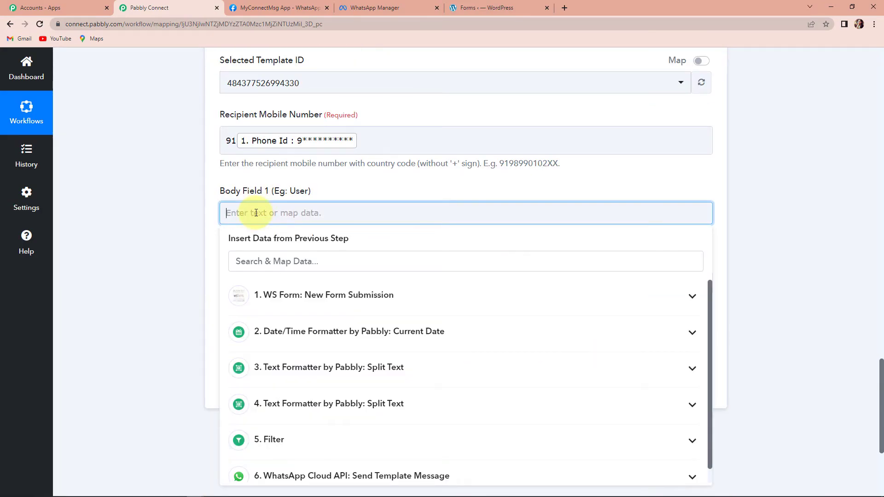
pyautogui.click(281, 306)
pyautogui.click(286, 372)
pyautogui.click(183, 302)
pyautogui.scroll(-1, 268, 246)
pyautogui.click(267, 245)
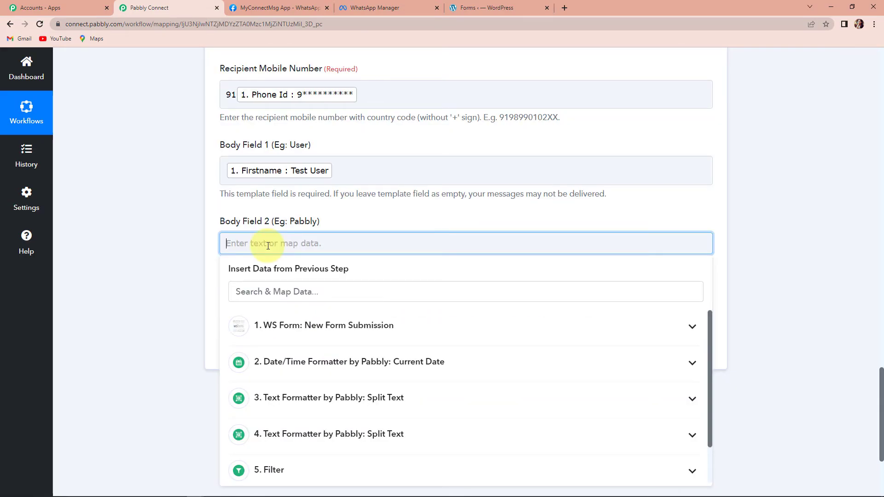
pyautogui.write('Pabbly')
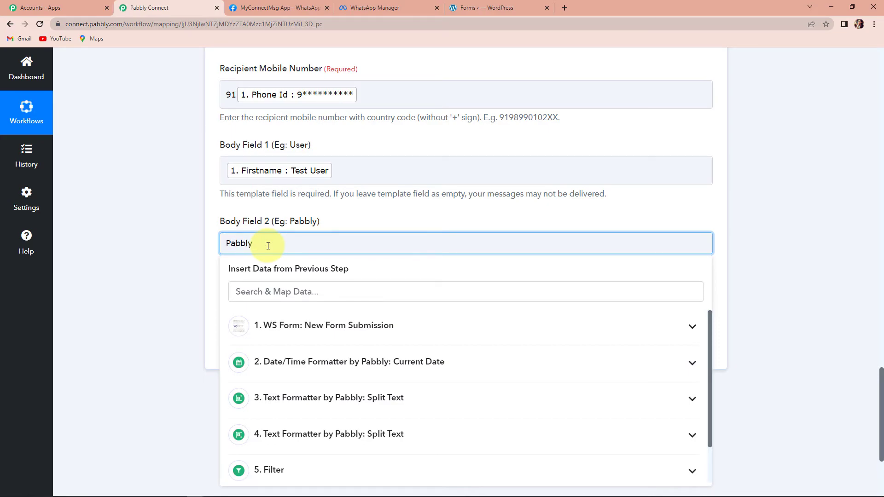
pyautogui.click(159, 263)
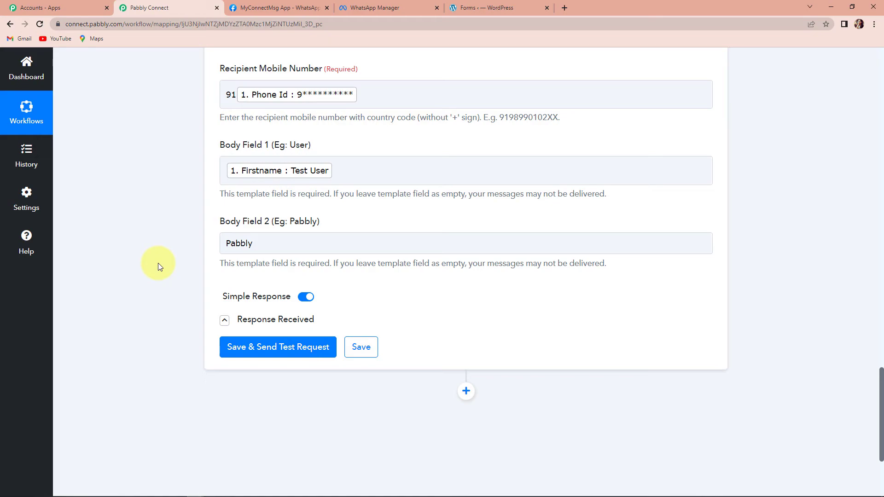
pyautogui.click(285, 349)
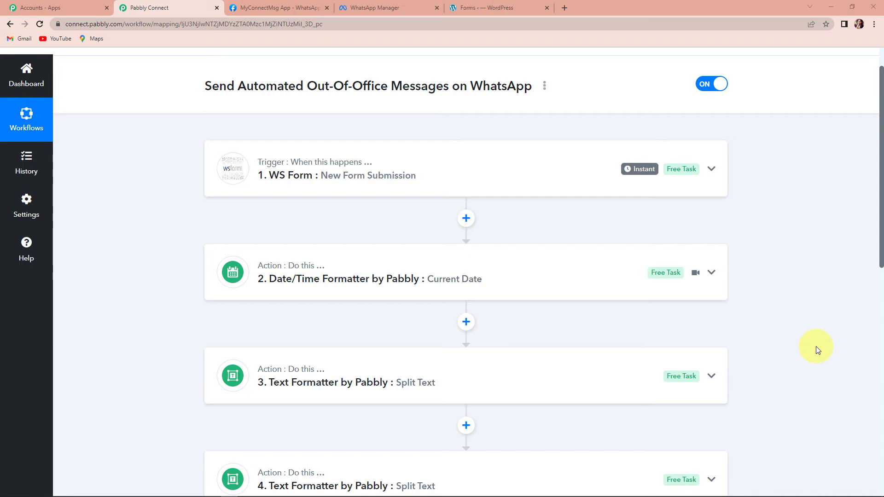
# - Scroll through the six collapsed steps from the WS Form trigger down to WhatsApp Cloud API
pyautogui.scroll(1, 816, 346)
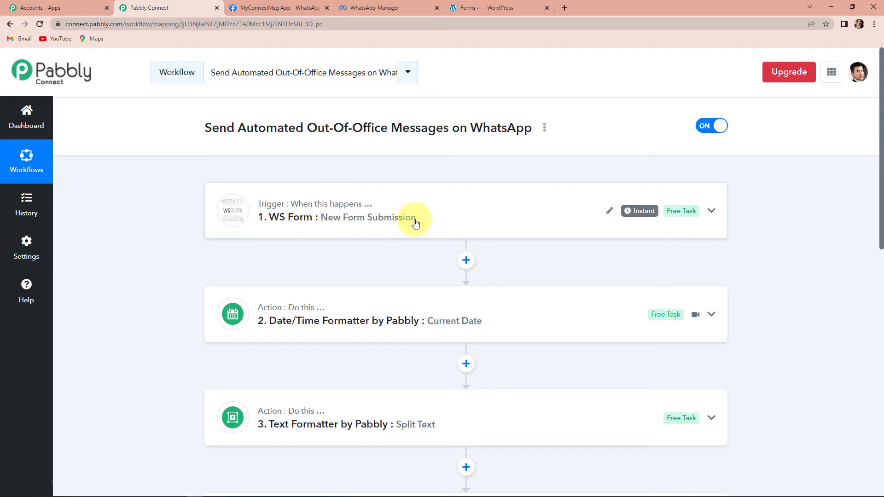
pyautogui.scroll(-1, 416, 230)
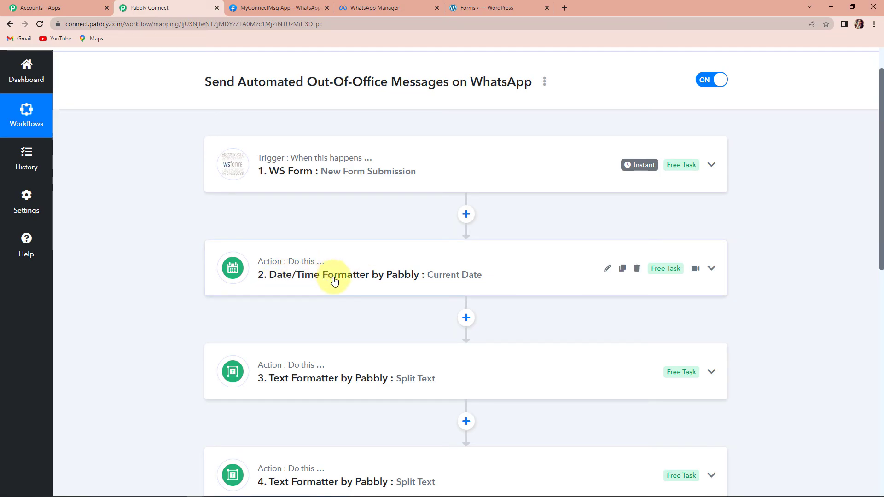
pyautogui.scroll(-1, 334, 280)
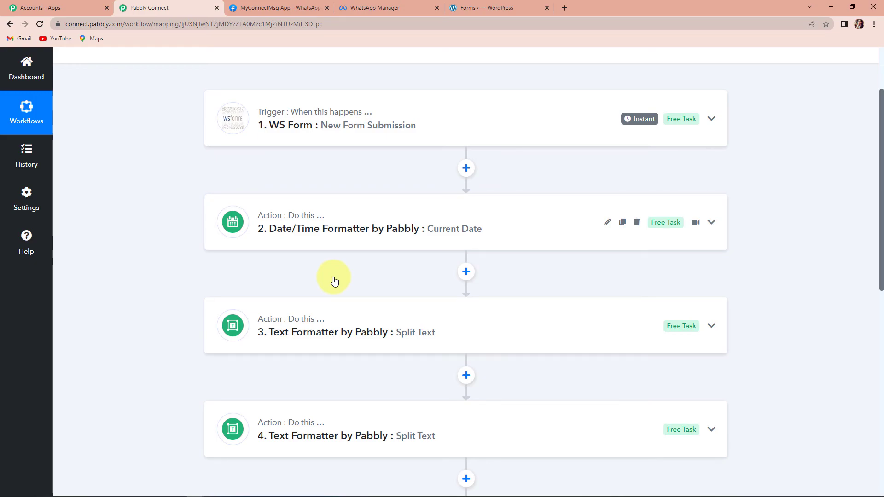
pyautogui.scroll(-2, 334, 281)
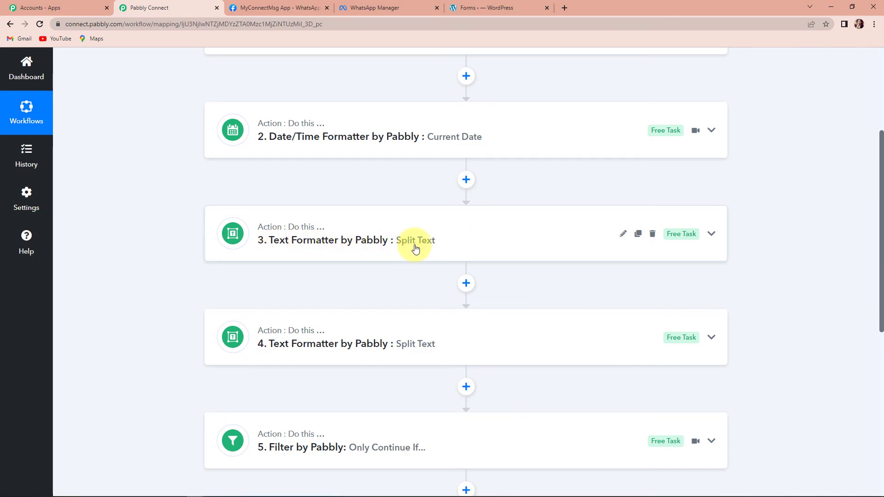
pyautogui.scroll(-1, 432, 252)
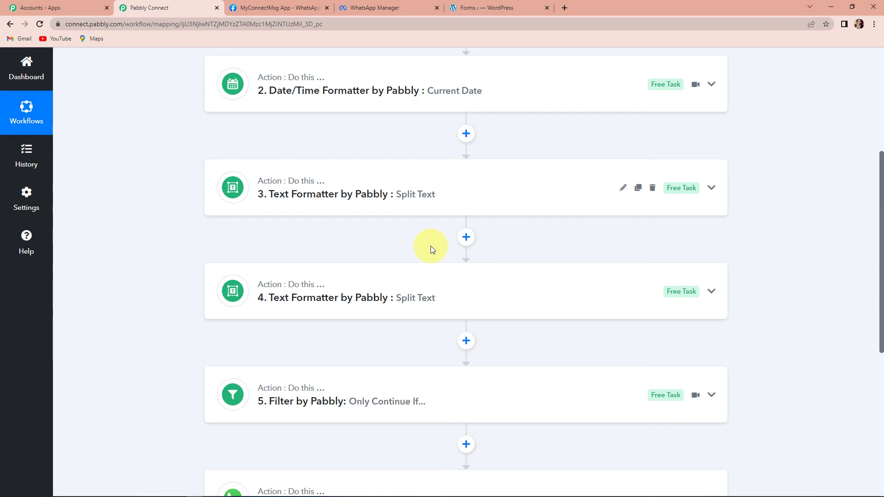
pyautogui.scroll(-3, 500, 337)
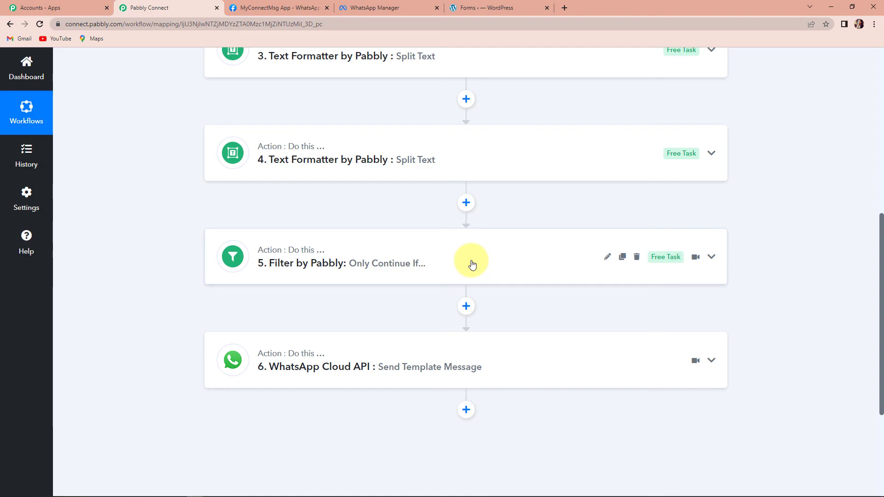
pyautogui.scroll(-2, 471, 264)
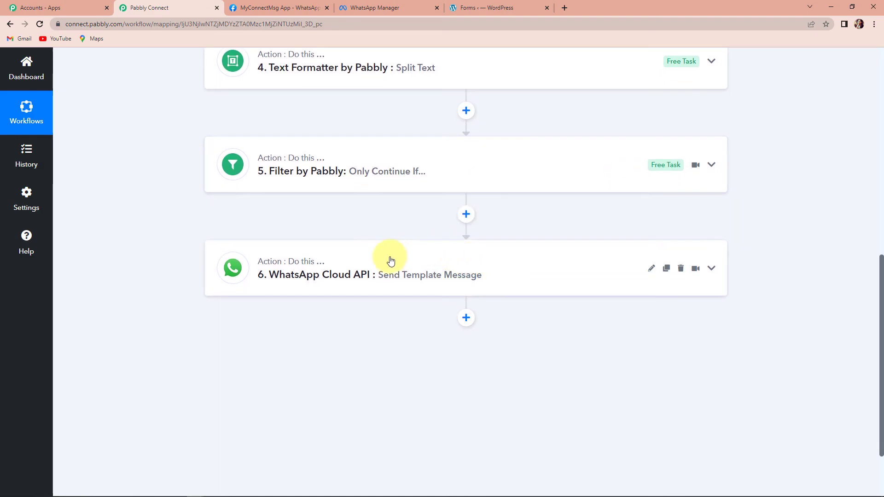